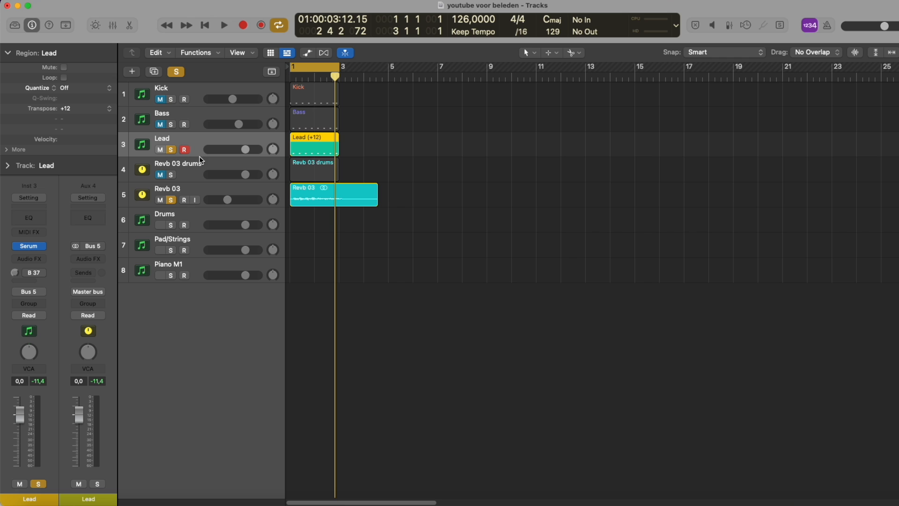
Step: Turn off solo on the Lead and Revb 03 tracks
click(171, 150)
click(172, 201)
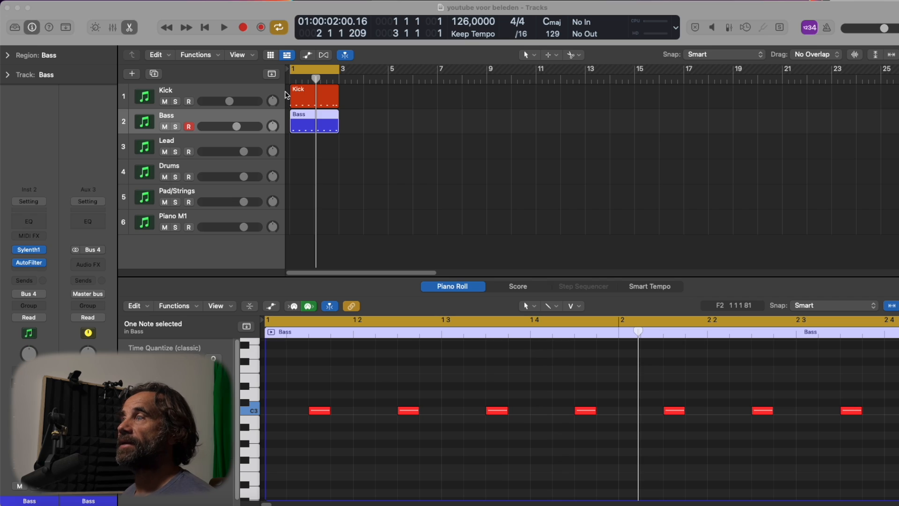
Step: Show track automation and check which parameters can be automated on the Bass track
key(a)
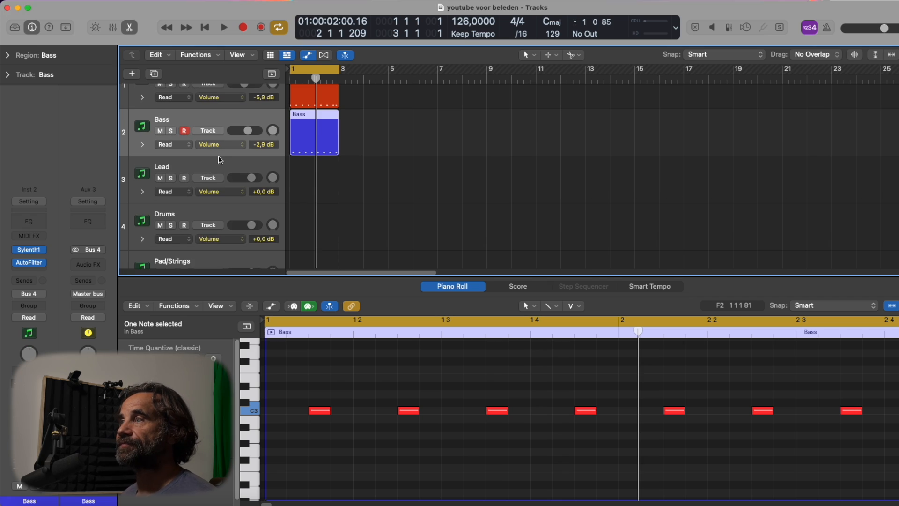
click(243, 145)
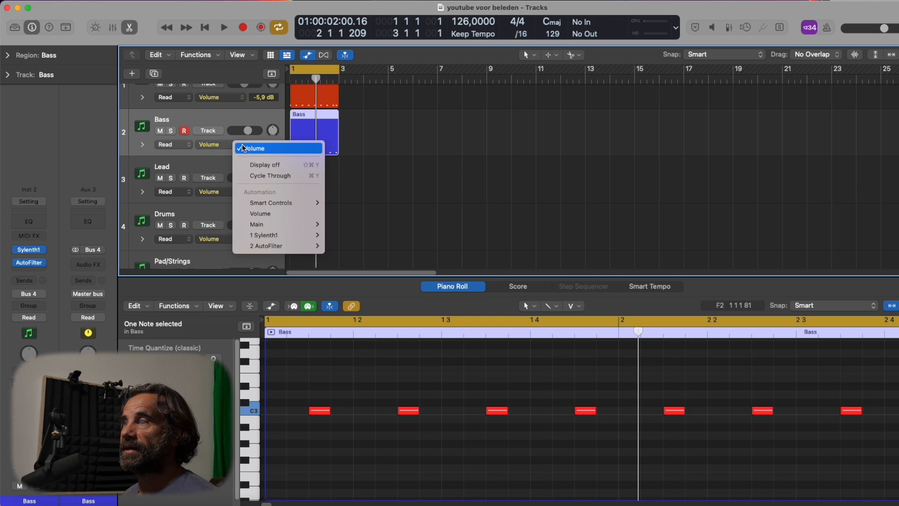
click(193, 107)
Step: Insert a stereo Gain plug-in on the Bass track
click(33, 272)
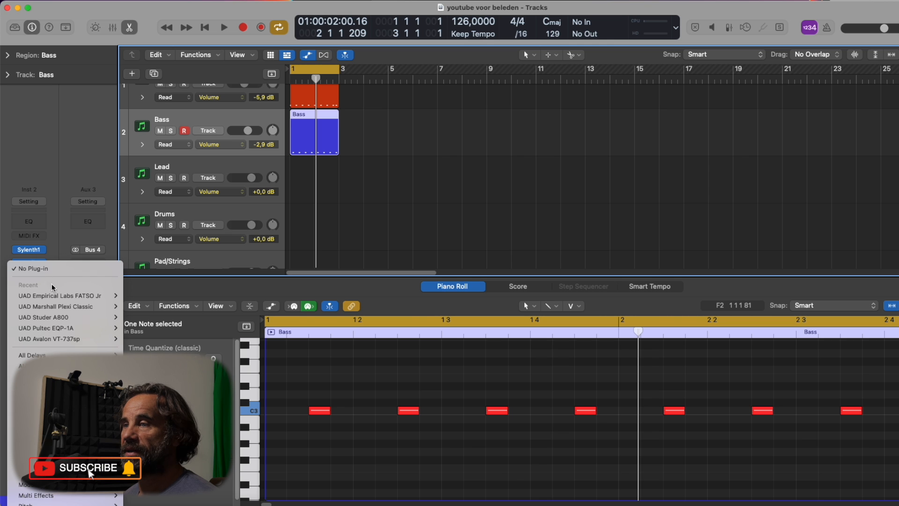
mouse_move(61, 496)
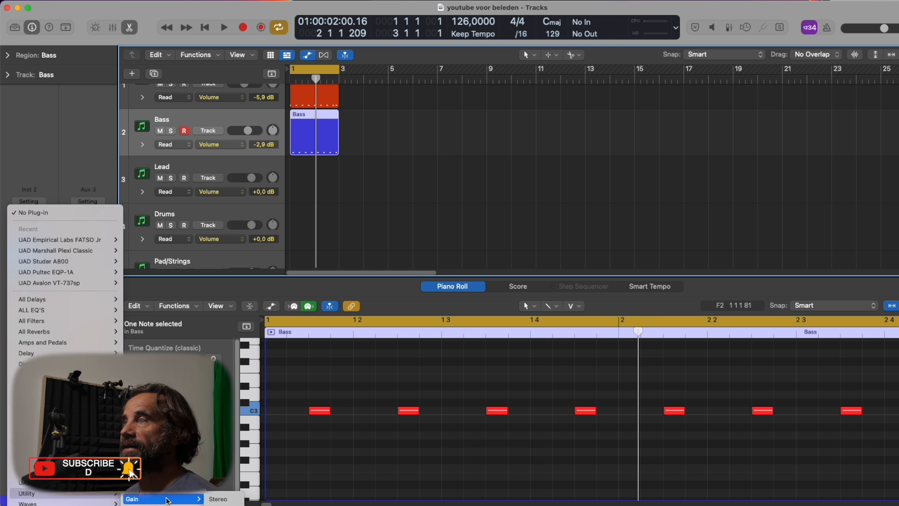
click(471, 161)
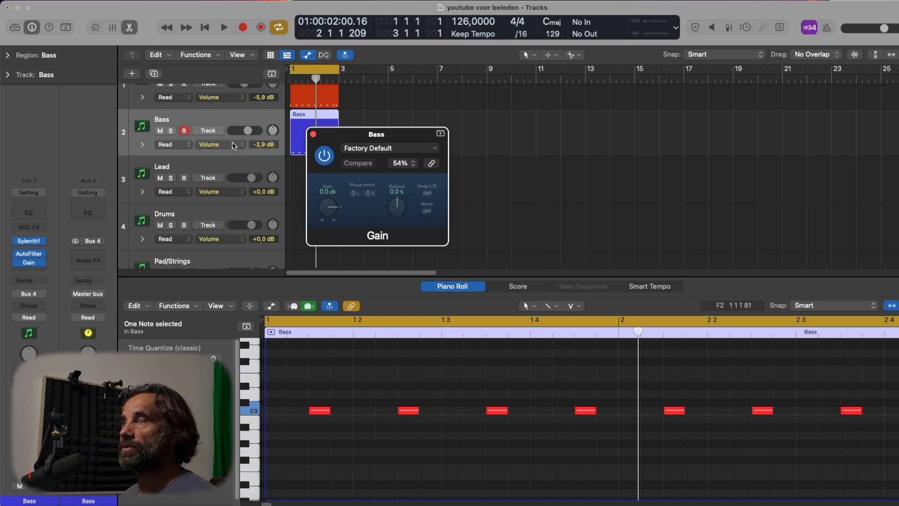
Step: Choose the Gain plug-in's Gain as the Bass automation parameter and enable track automation, with the plug-in window moved off the region
click(243, 147)
mouse_move(266, 257)
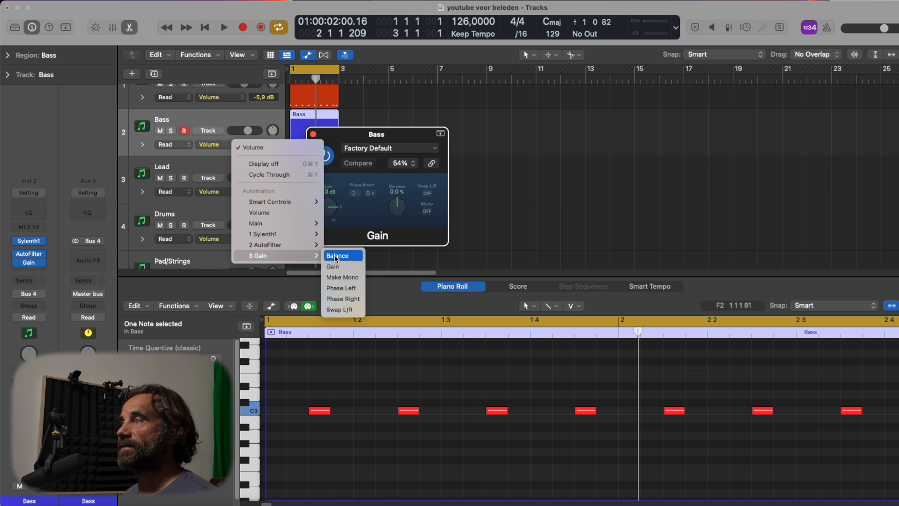
click(344, 266)
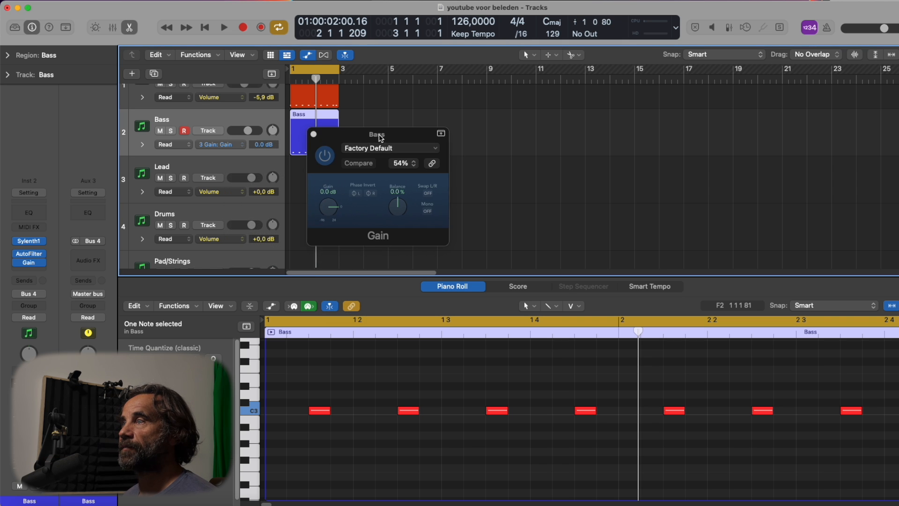
drag(381, 140, 499, 210)
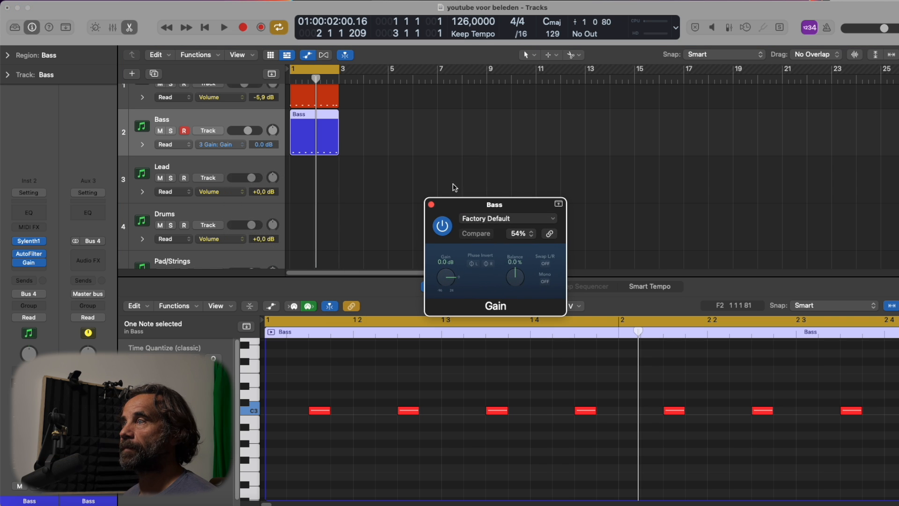
click(293, 139)
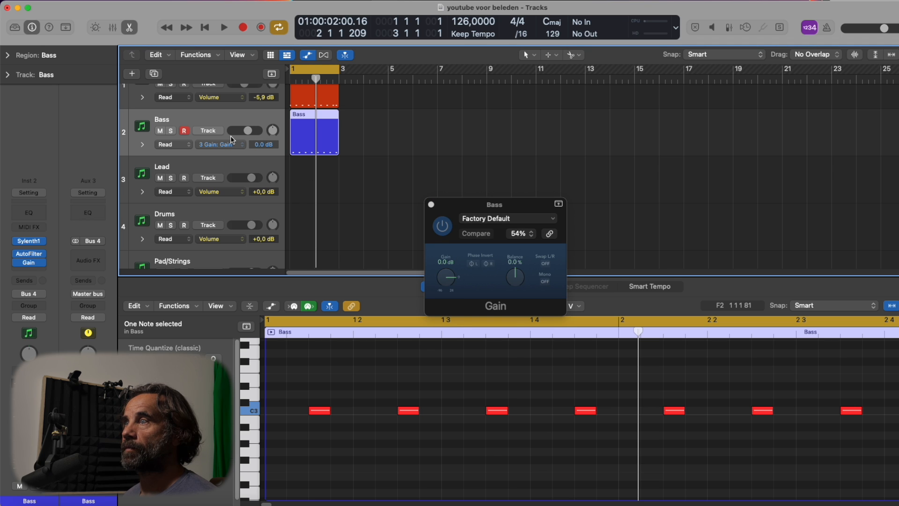
click(196, 132)
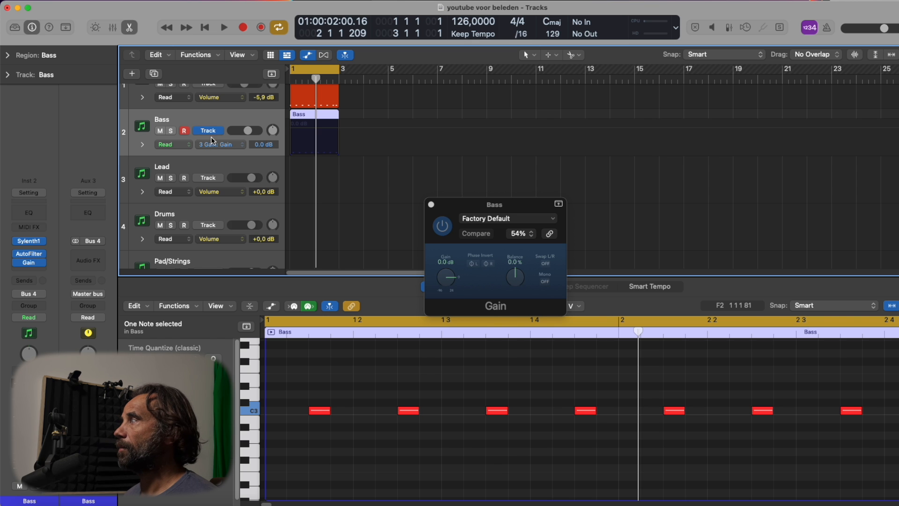
Step: Add Gain automation points at the Bass region's start, end and middle, lowering the middle one to about -34.5 dB
click(897, 54)
key(super+Left)
key(super+Left)
key(super+Left)
key(super+Left)
key(super+Left)
key(super+Left)
key(super+Left)
key(super+Left)
scroll(837, 139, left, 5)
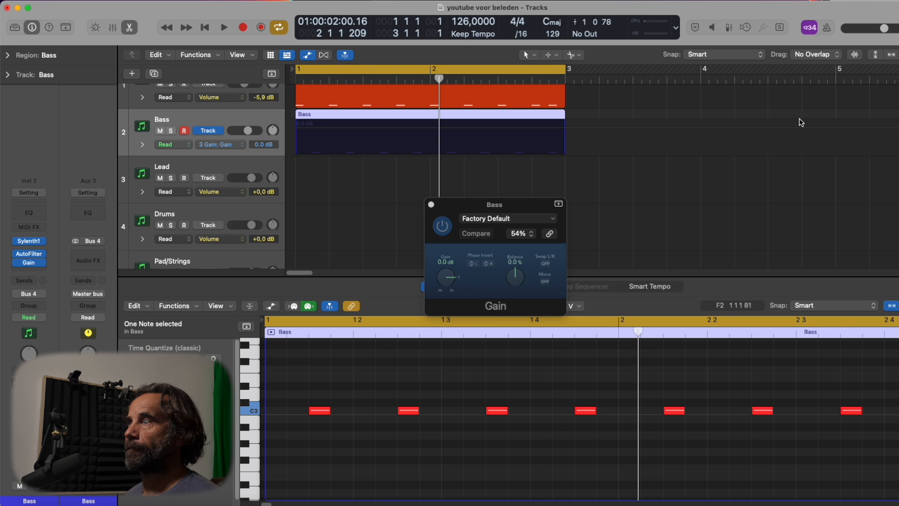
click(291, 132)
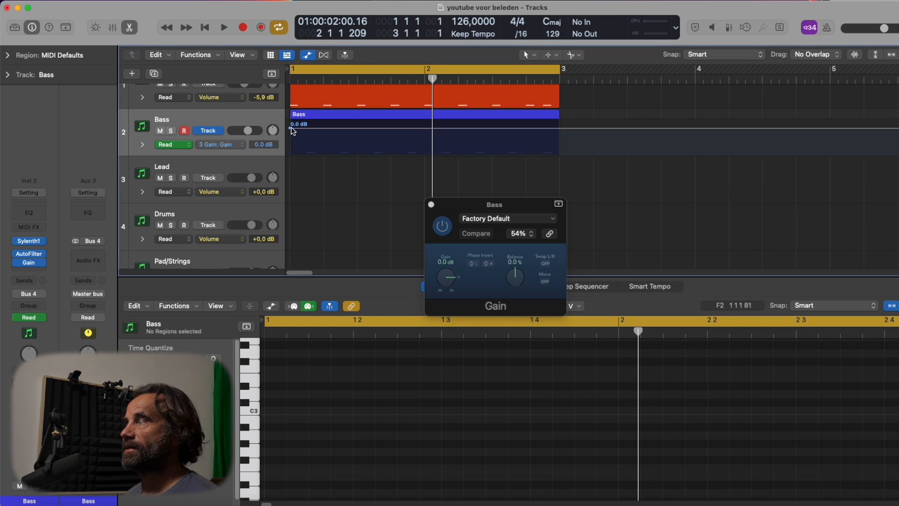
click(560, 127)
click(427, 128)
drag(427, 129, 427, 140)
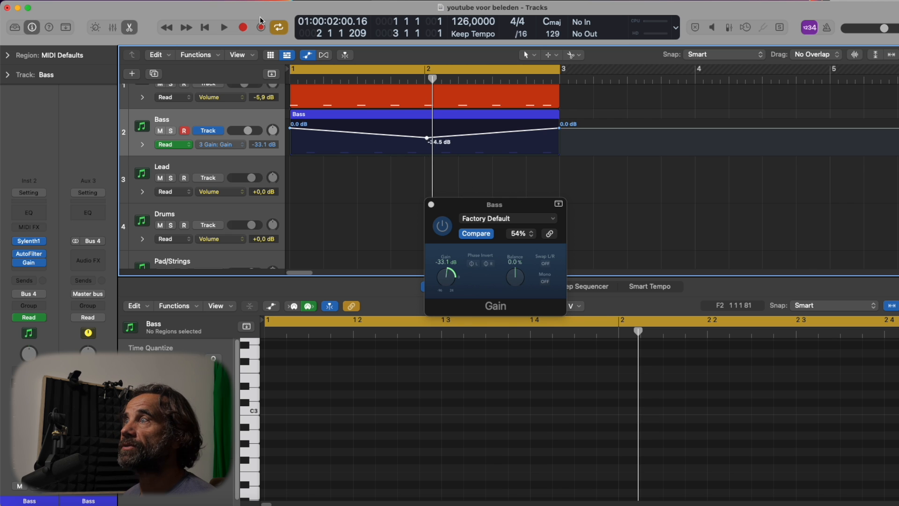
Step: Check the setting Autoselect Automation Parameter in Read Mode
click(263, 1)
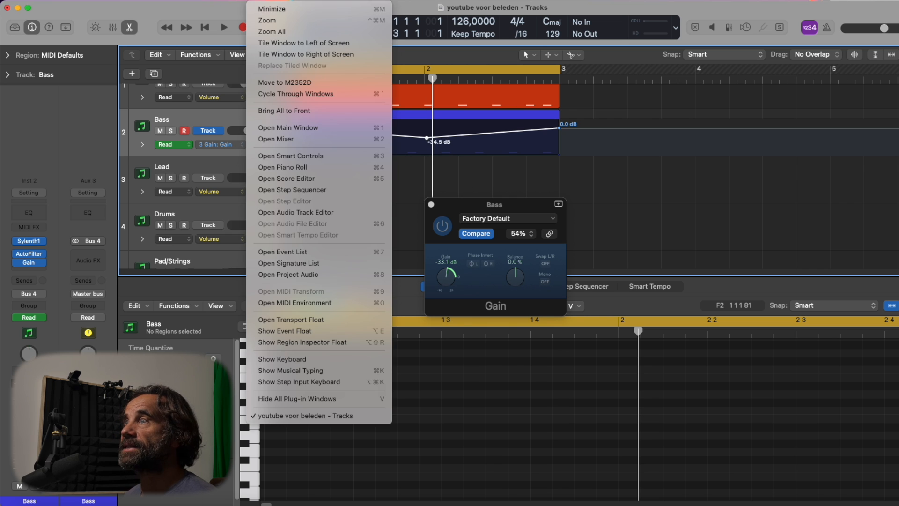
mouse_move(236, 0)
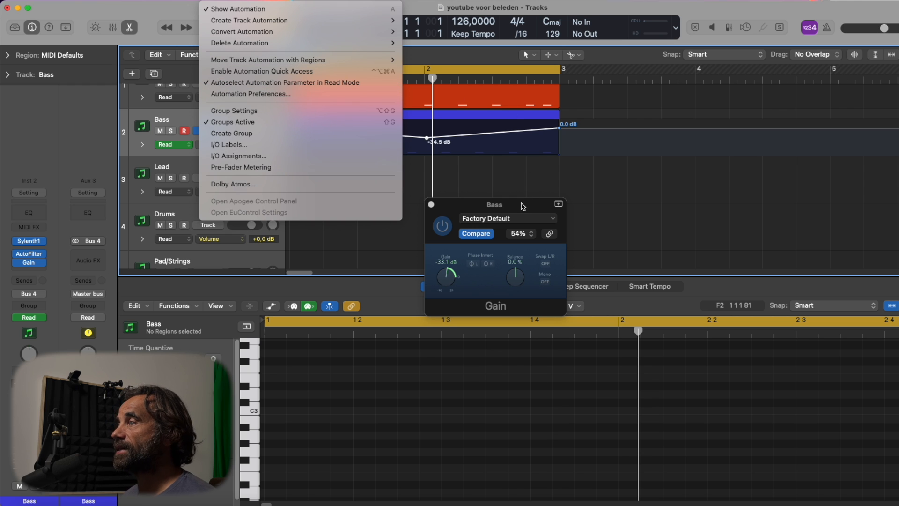
click(679, 181)
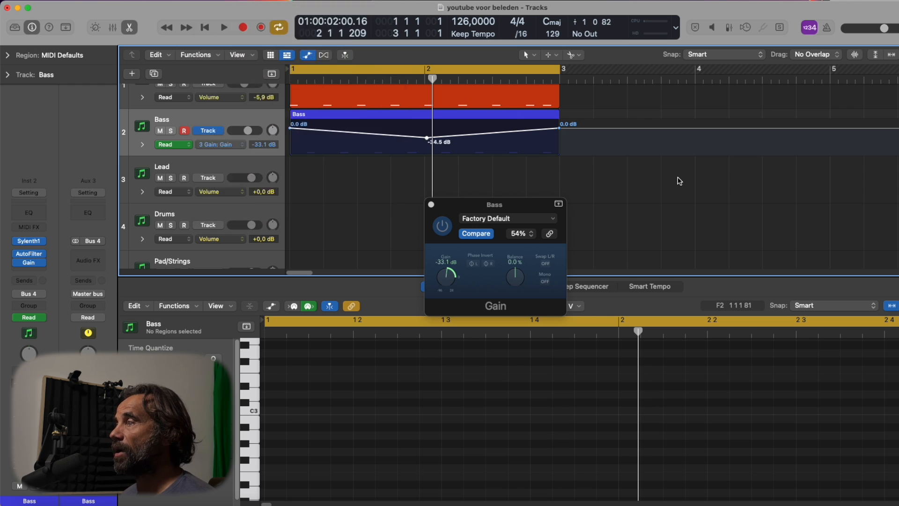
Step: Automate the Gain plug-in's Balance over the Bass region, from 0% up to +100% near bar 2, down to about -90%, and back to 0%
click(516, 284)
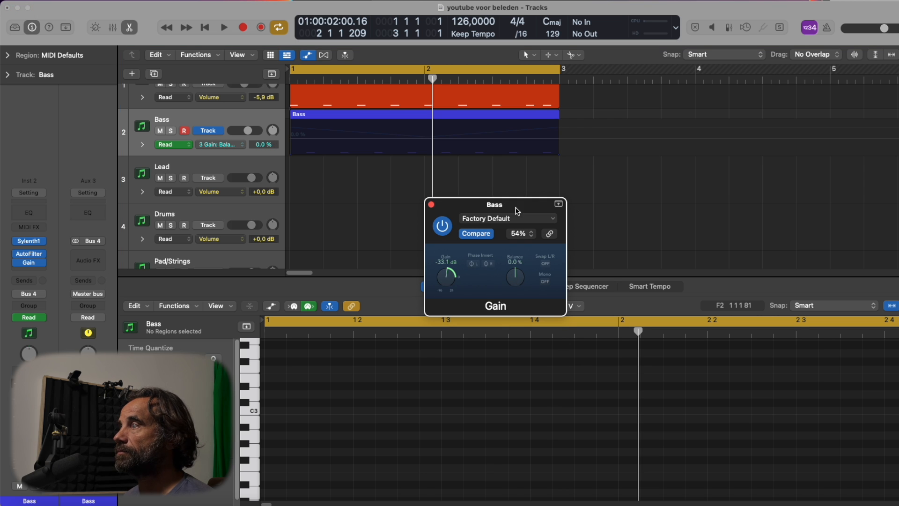
click(291, 141)
click(559, 139)
click(432, 139)
mouse_move(432, 139)
mouse_down()
mouse_move(433, 124)
mouse_move(437, 152)
mouse_up()
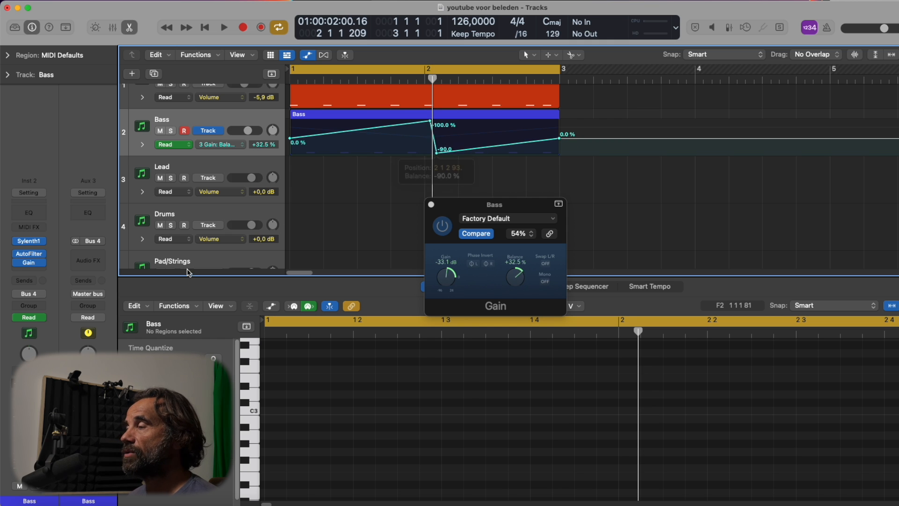
Step: Insert a Channel EQ on the Bass track and place its window below the Bass region
click(28, 210)
drag(590, 140, 571, 215)
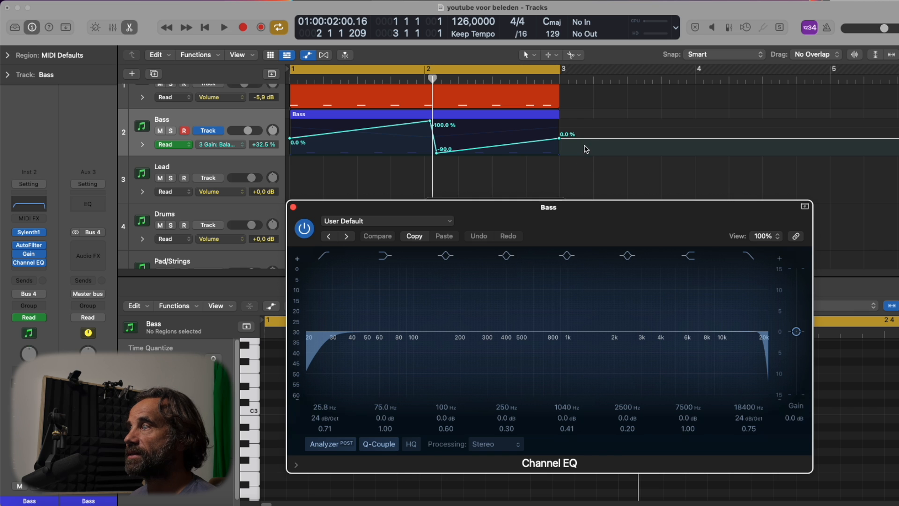
Step: Move the Bass region with its track automation to beat 3 of bar 1 and shift the cycle range to match
drag(369, 119, 440, 121)
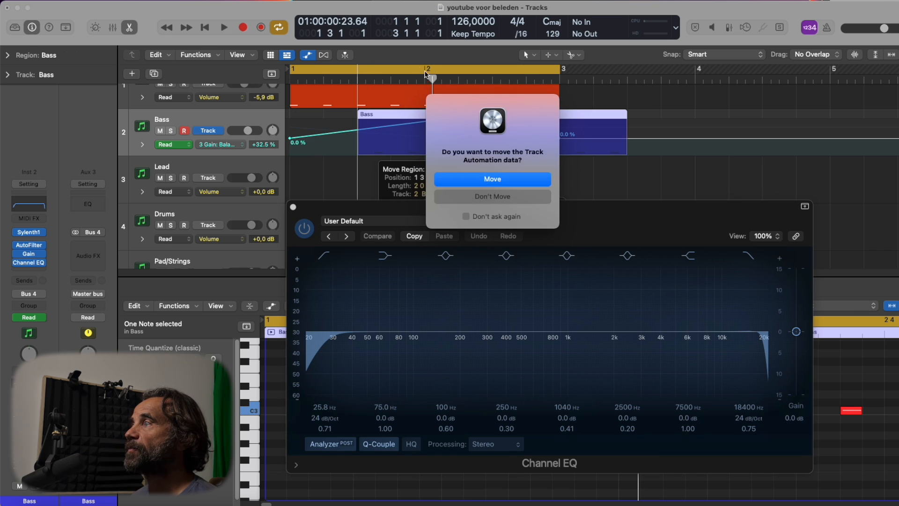
click(500, 186)
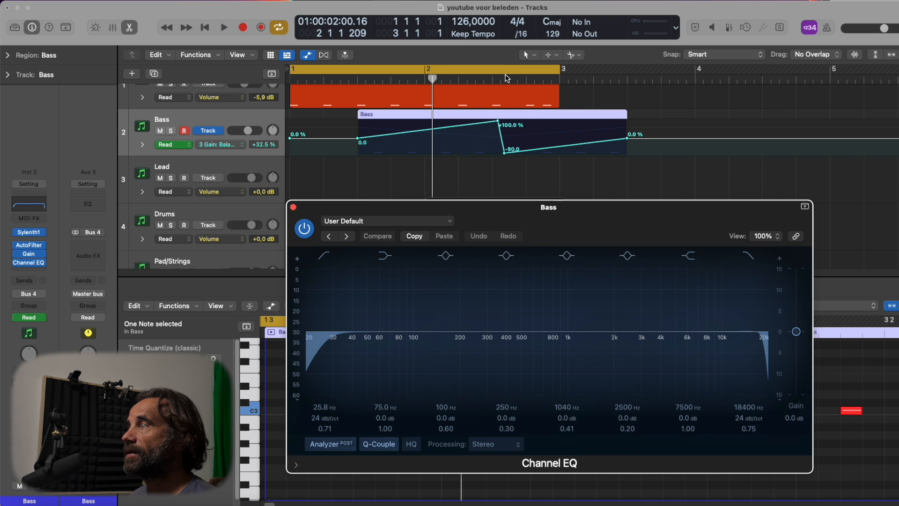
drag(428, 64, 486, 80)
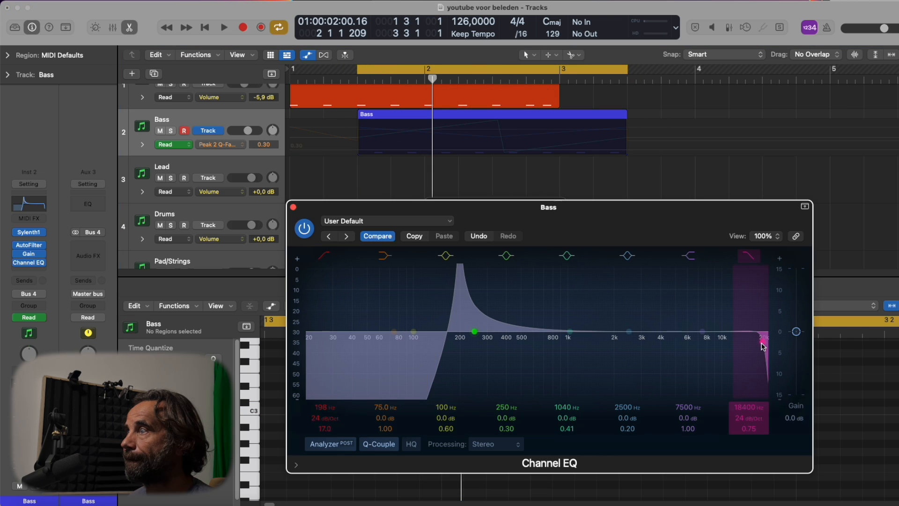
Step: Set the Channel EQ's high cut to about 3060 Hz with a Q of 0.60 and bring up its Q-factor automation
drag(763, 345, 643, 345)
click(405, 162)
click(350, 150)
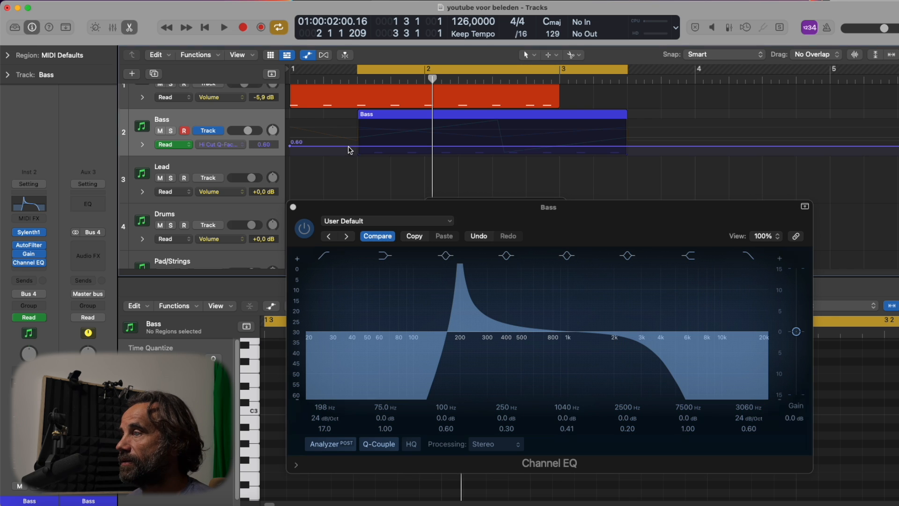
Step: Raise the high cut Q-factor automation over the Bass region, sloping from about 12.0 at its start to about 8.20 at its end
click(349, 146)
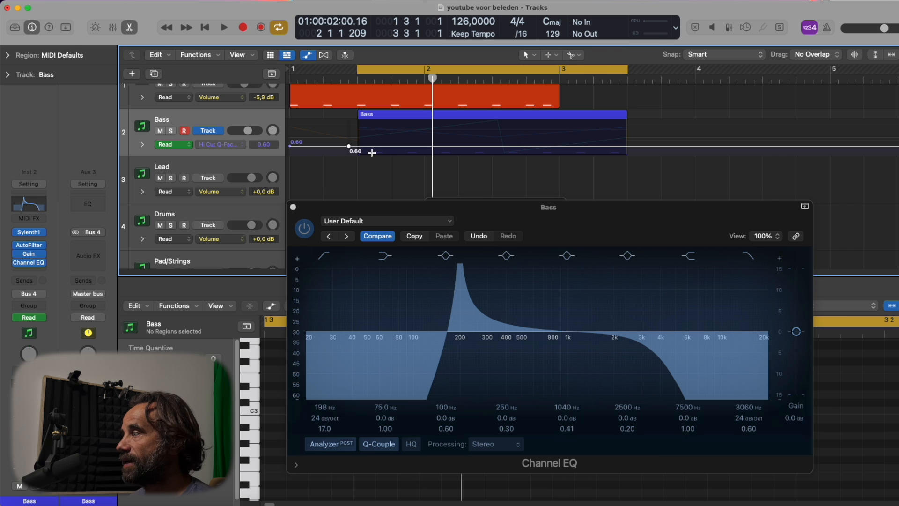
drag(359, 141, 608, 132)
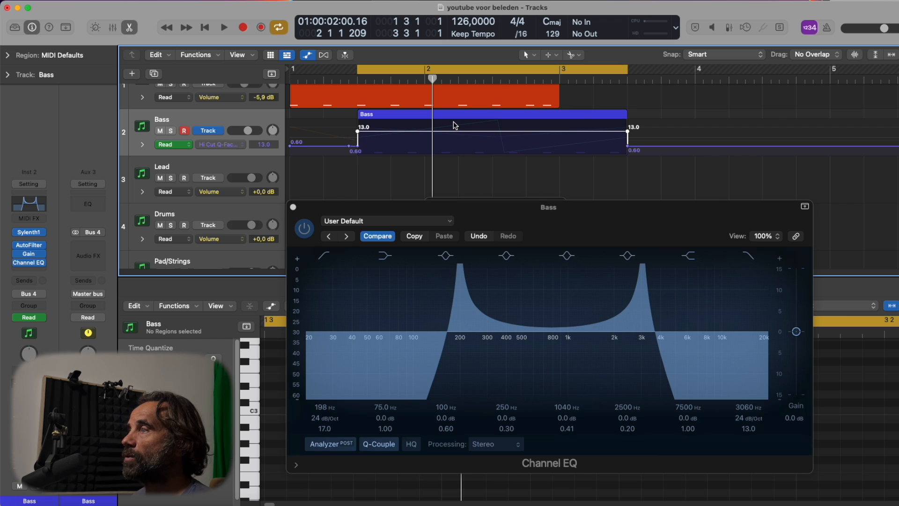
drag(628, 131, 628, 138)
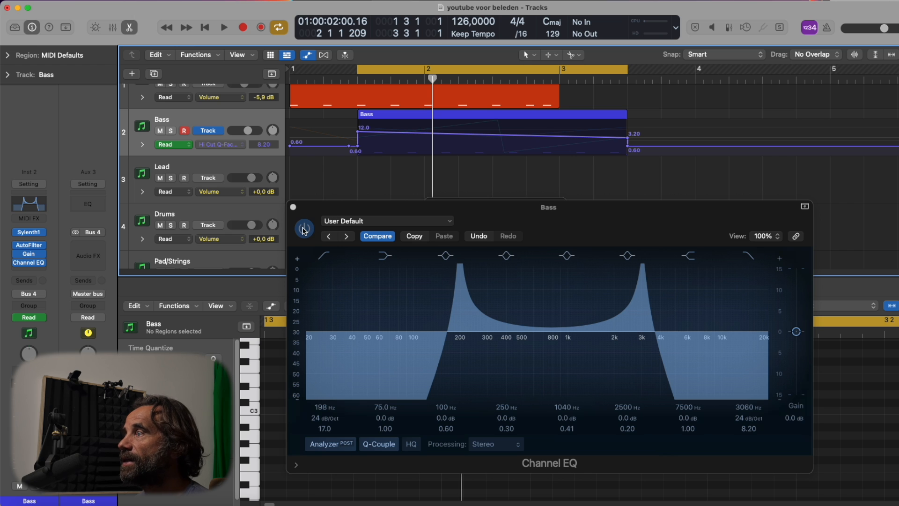
Step: Open the Bass track's AutoFilter and bring up its Cutoff and Resonance in turn as the automation parameter
click(28, 249)
drag(558, 141, 659, 195)
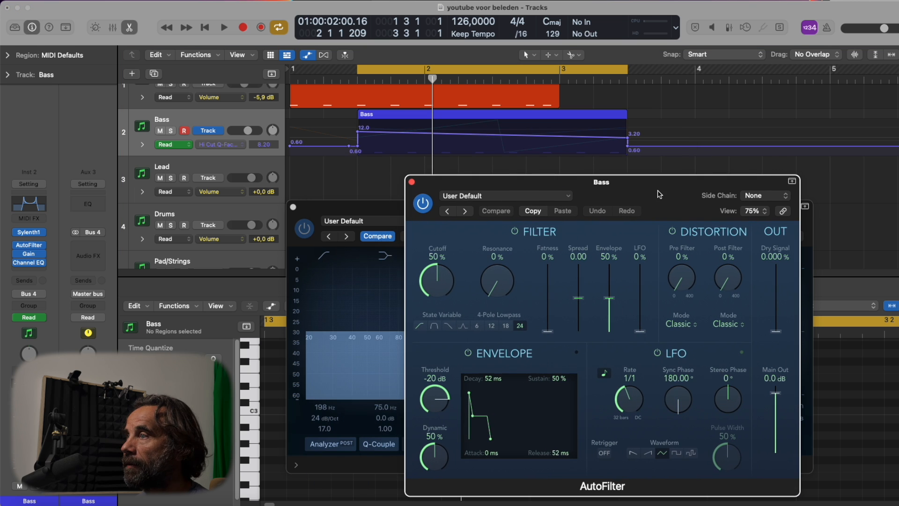
click(438, 289)
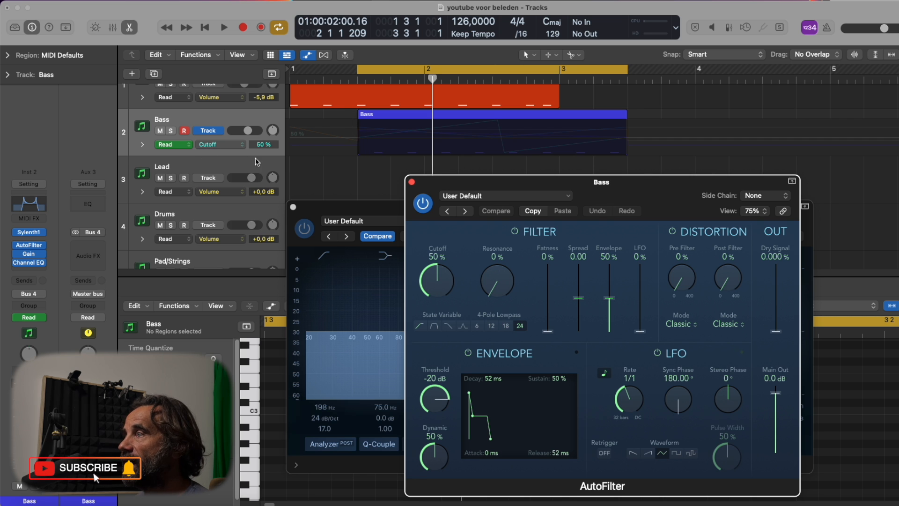
click(497, 286)
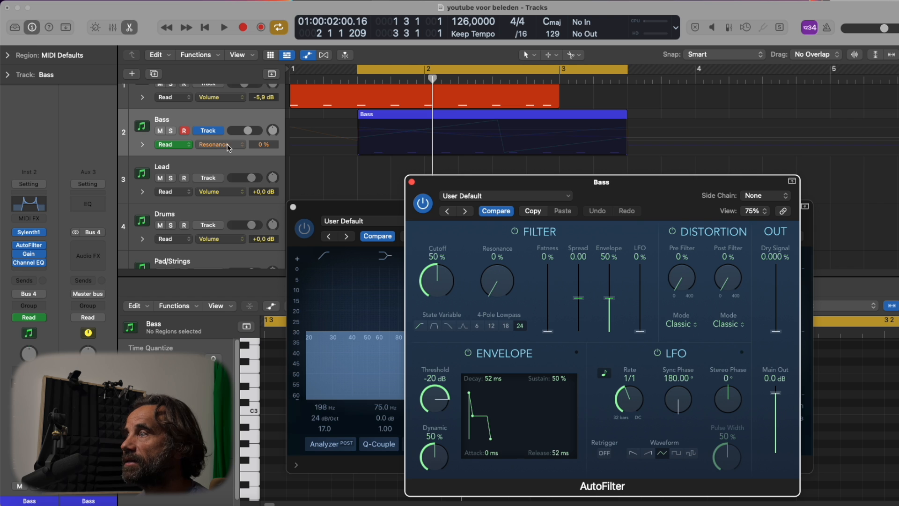
Step: Automate the AutoFilter's Threshold, lowering it to -48 dB across the whole Bass region
click(435, 395)
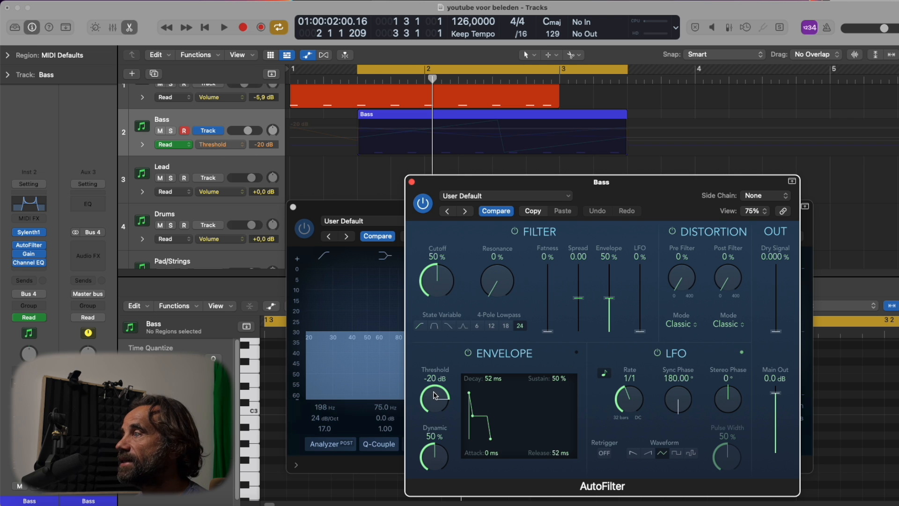
click(359, 130)
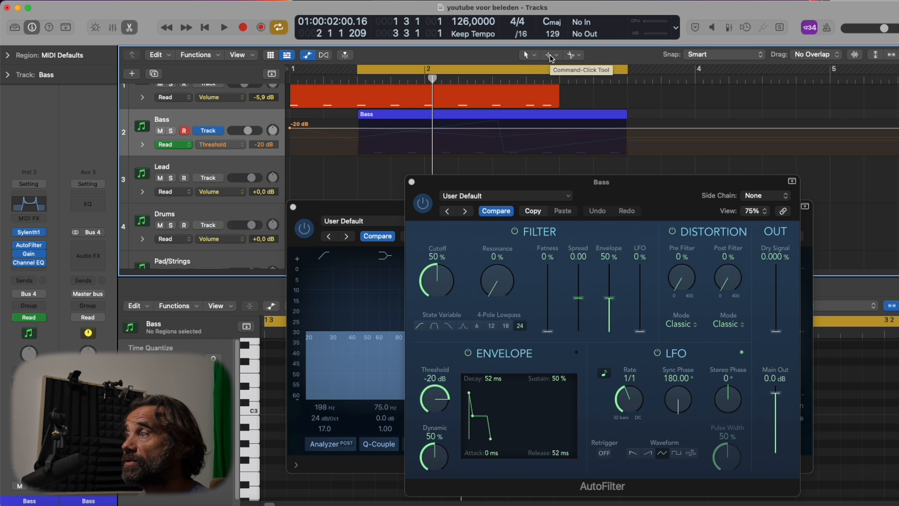
drag(357, 114, 626, 139)
drag(614, 135, 614, 141)
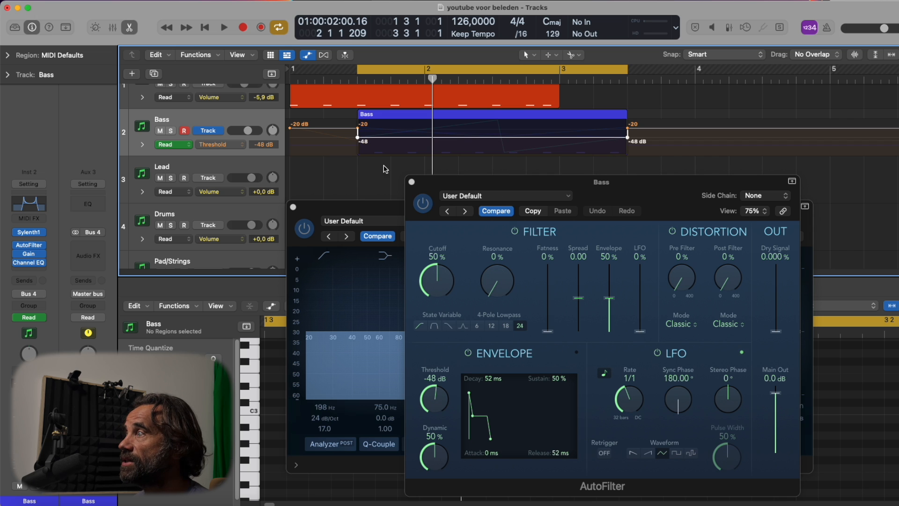
Step: Automate the AutoFilter's Cutoff over the Bass region, at 82% for its first half and 27% for its second half
click(437, 285)
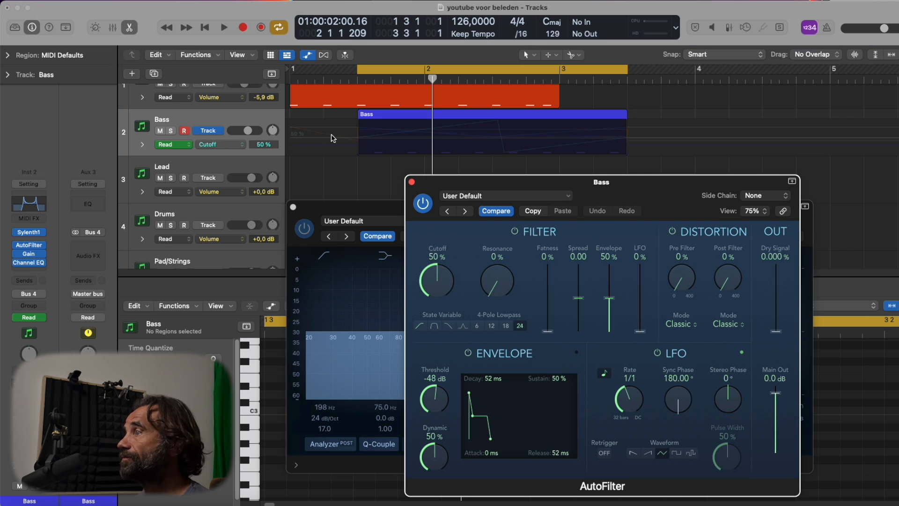
click(340, 139)
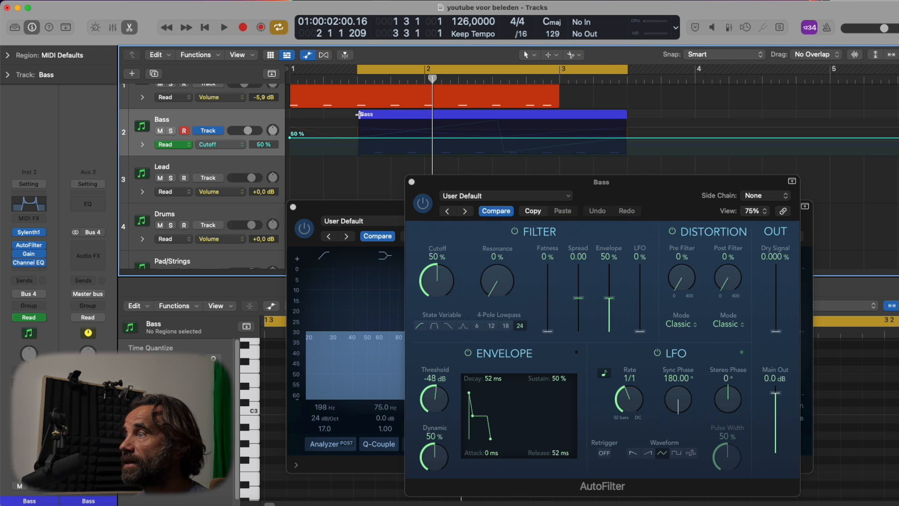
drag(357, 115, 578, 146)
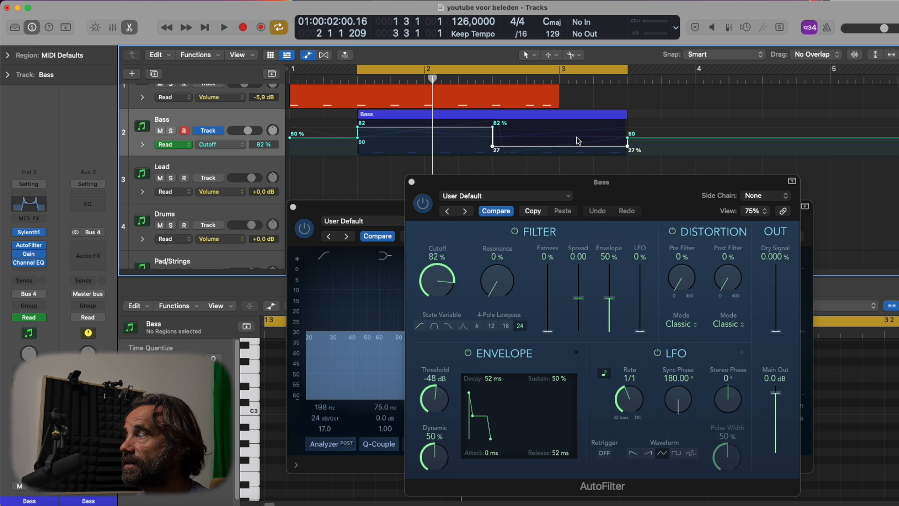
click(188, 148)
click(223, 40)
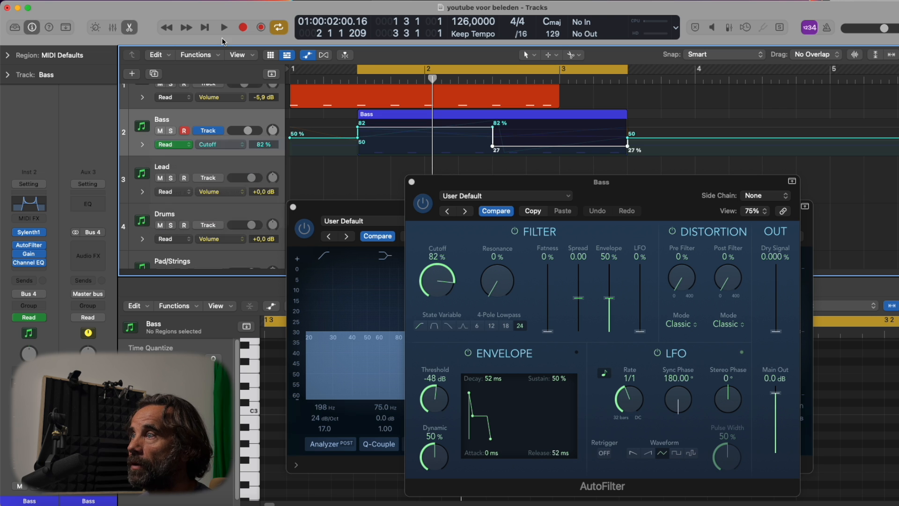
click(210, 0)
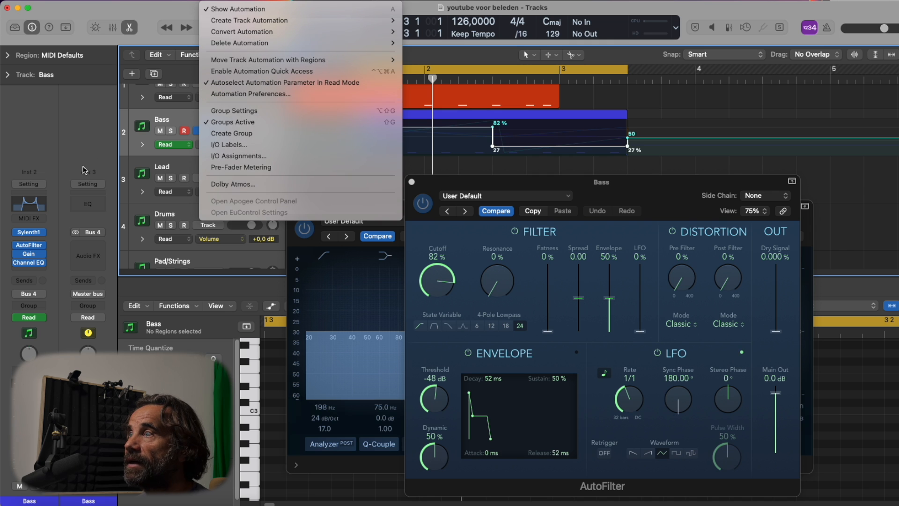
click(146, 139)
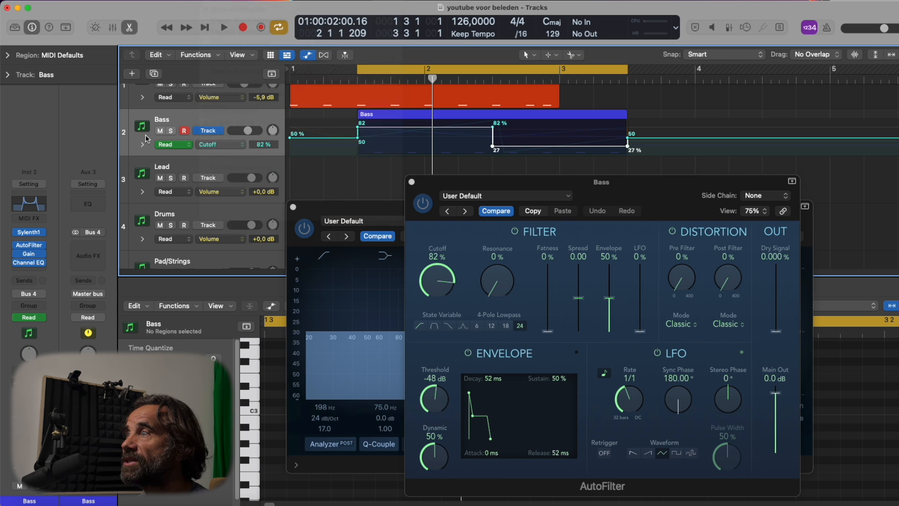
Step: Put the Bass track in Touch mode, then set the AutoFilter's Cutoff to about 76% and its Pre Filter distortion to about 108%
click(188, 146)
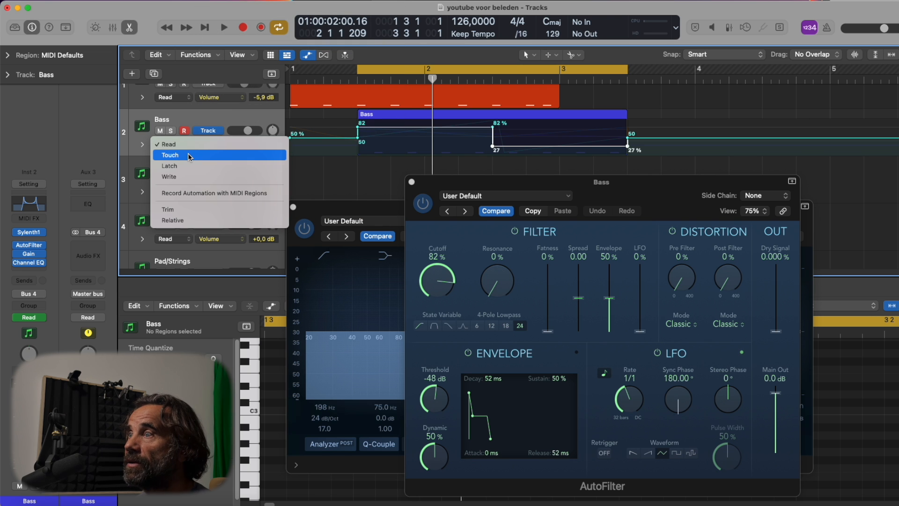
click(187, 153)
drag(435, 280, 435, 288)
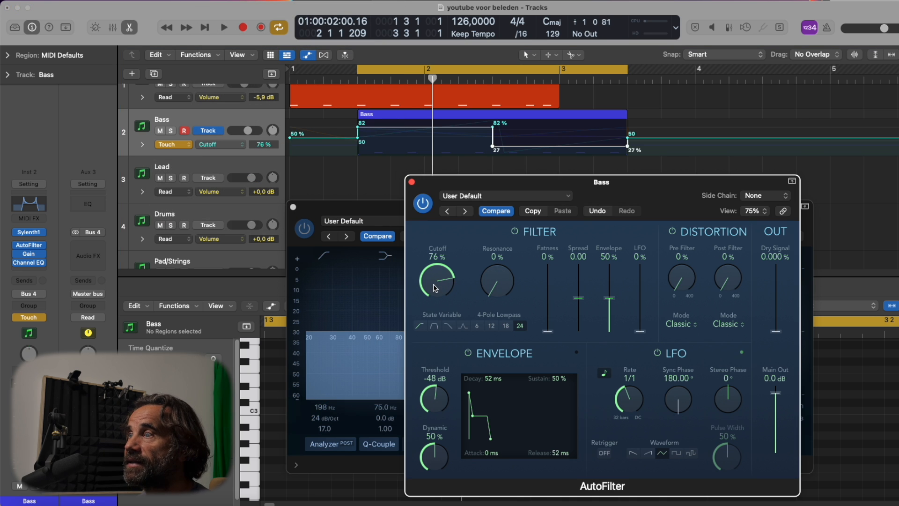
drag(682, 300, 651, 251)
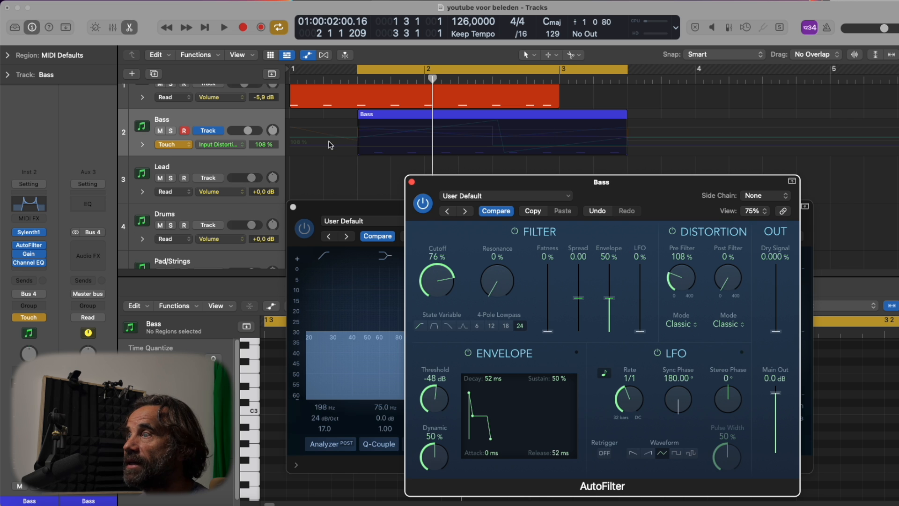
Step: Automate Input Distortion over the Bass region: 260% in the first half, a dip to about 28%, and a rise to about 336% near the end
click(359, 150)
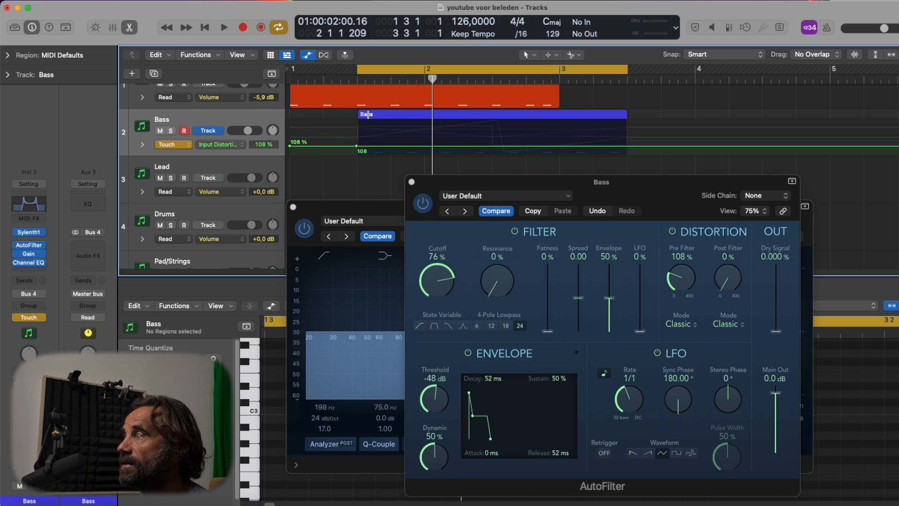
drag(359, 113, 483, 134)
click(626, 148)
drag(614, 150, 613, 127)
drag(542, 139, 542, 152)
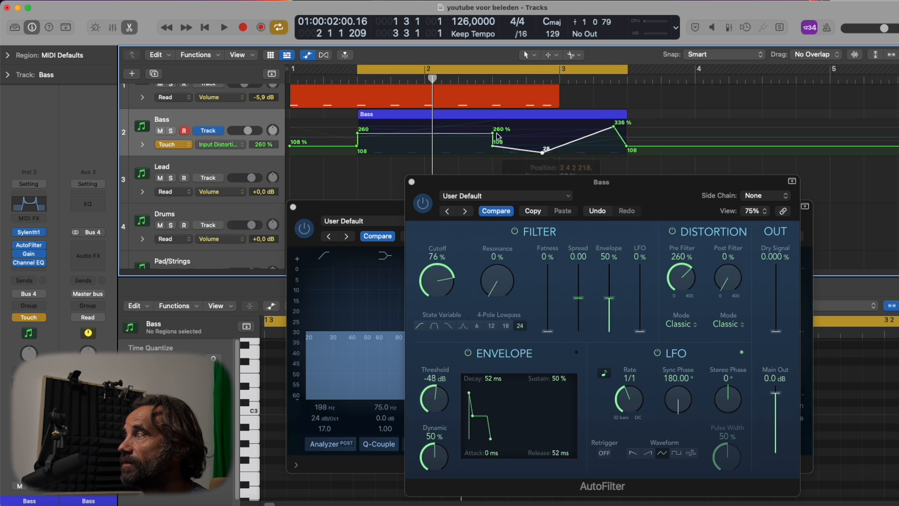
Step: Reshape the first half of the Input Distortion automation with a peak of about 328% followed by a dip to about 124%
click(400, 133)
click(428, 134)
drag(428, 134, 400, 126)
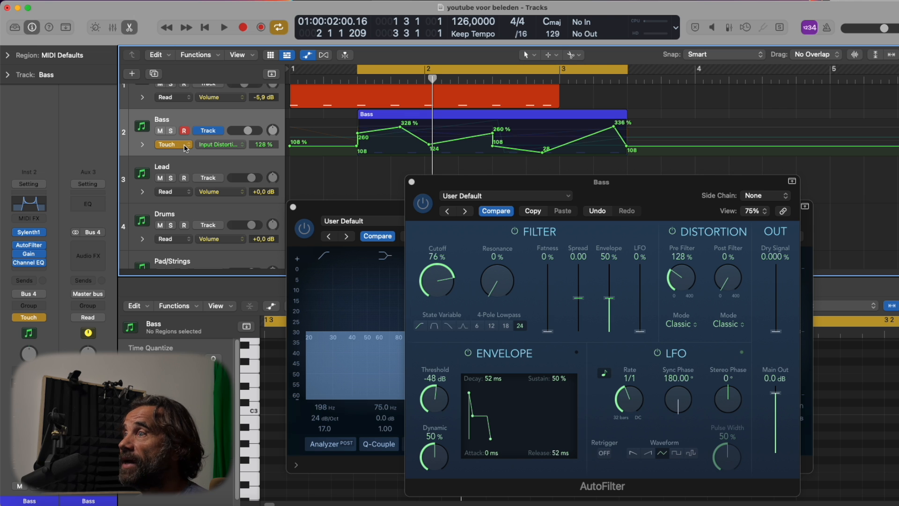
Step: Return the Bass track to Read mode and set the AutoFilter's Pre Filter distortion to about 140%
click(187, 145)
click(174, 132)
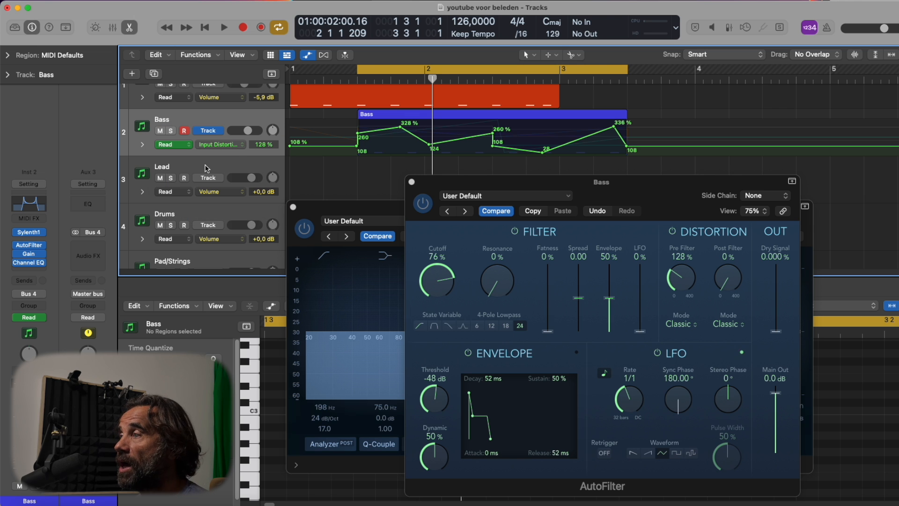
drag(678, 280, 677, 274)
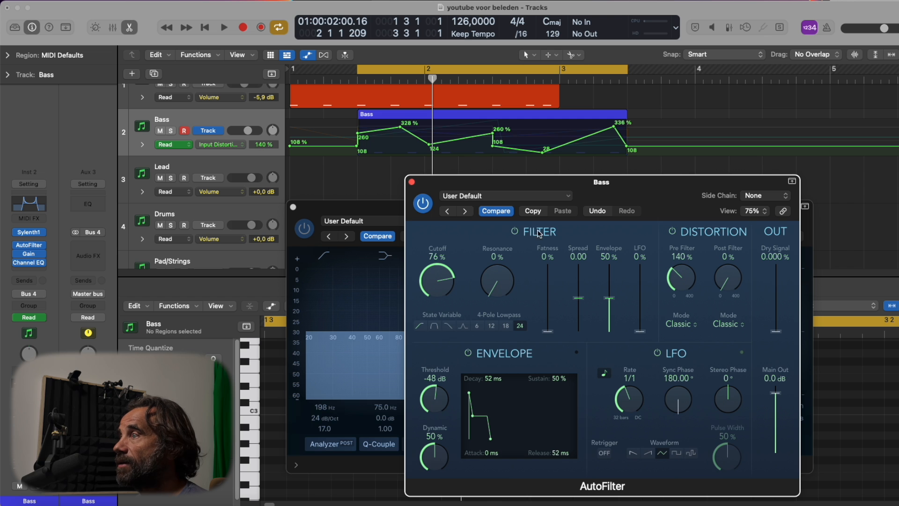
Step: Switch the Bass track to Touch mode and set the AutoFilter's Resonance to about 22%
click(190, 146)
click(170, 155)
drag(497, 281, 492, 244)
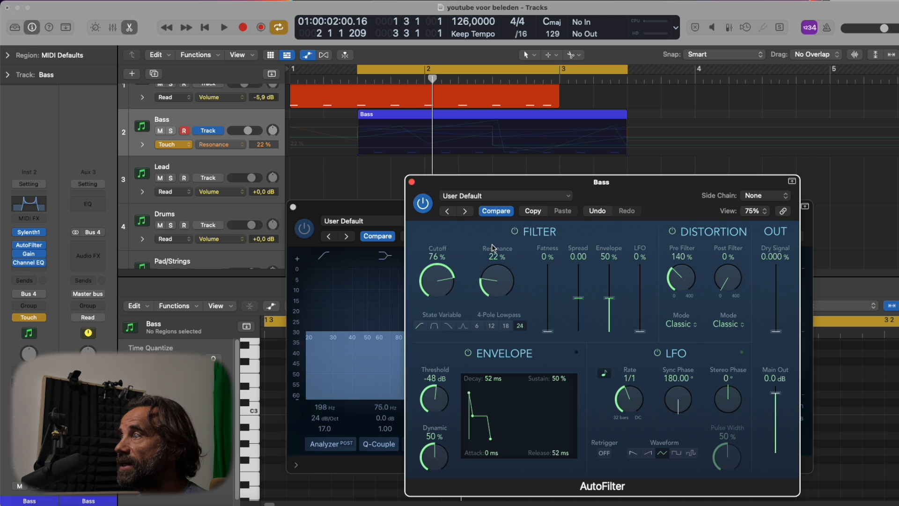
Step: Set the Channel EQ's Peak 3 band to about 890 Hz and -4.8 dB, and record moves of that band during playback
click(387, 221)
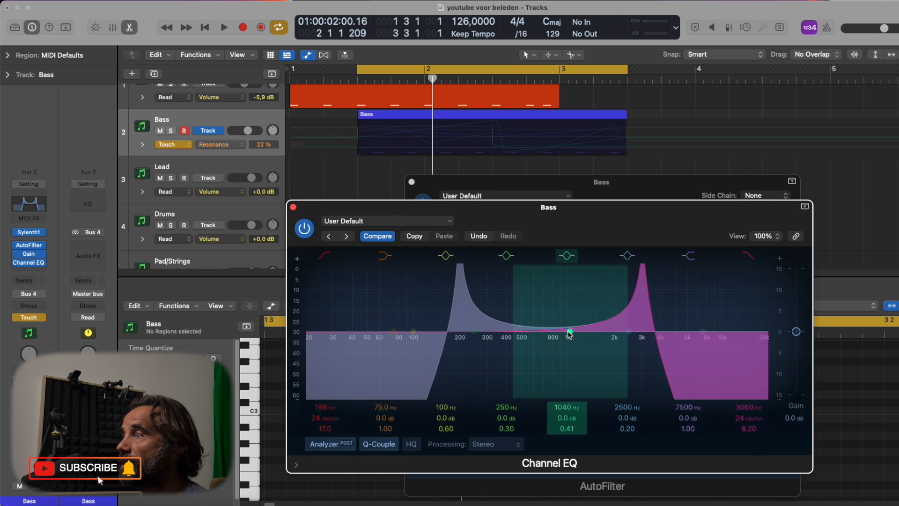
drag(569, 332, 559, 359)
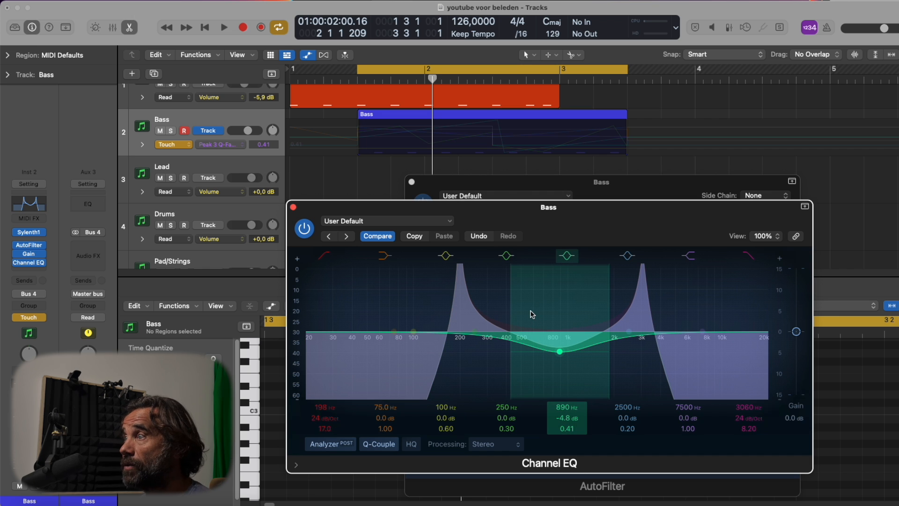
key(space)
drag(560, 351, 573, 320)
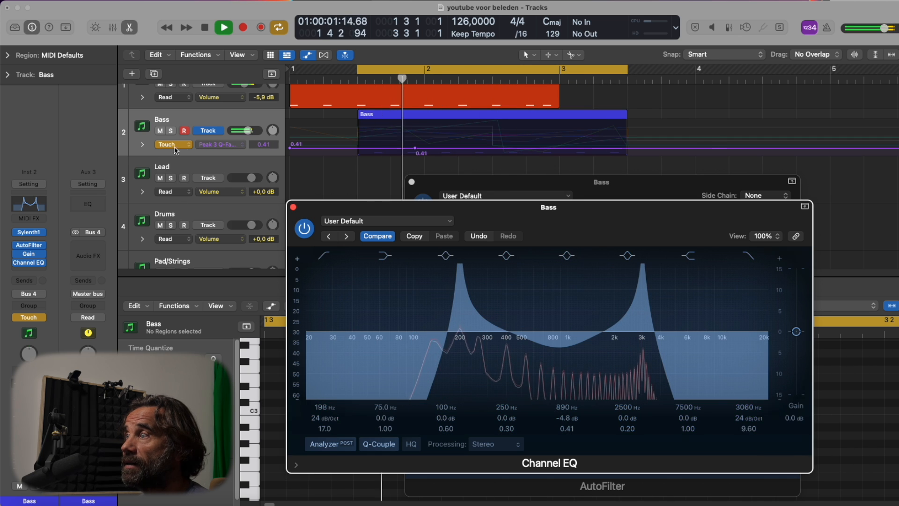
key(space)
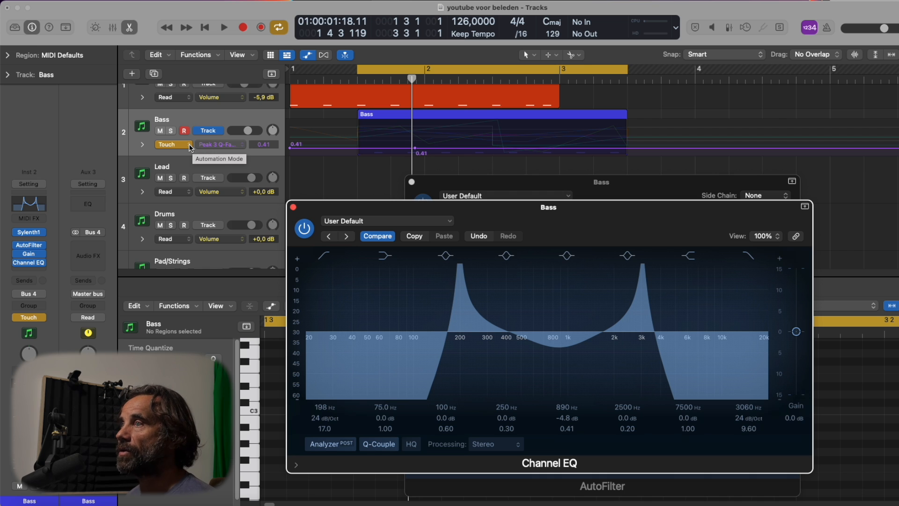
Step: Set the Bass track's automation mode back to Read and close the Channel EQ
click(189, 146)
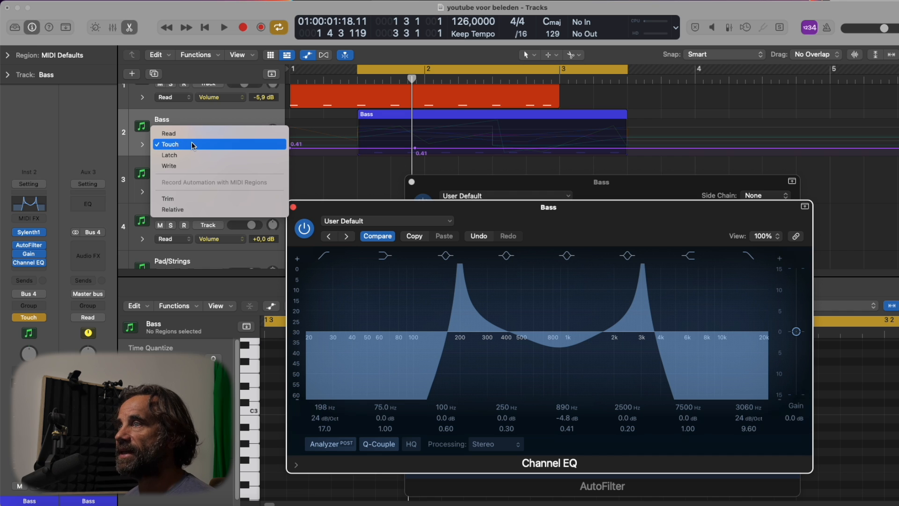
click(189, 133)
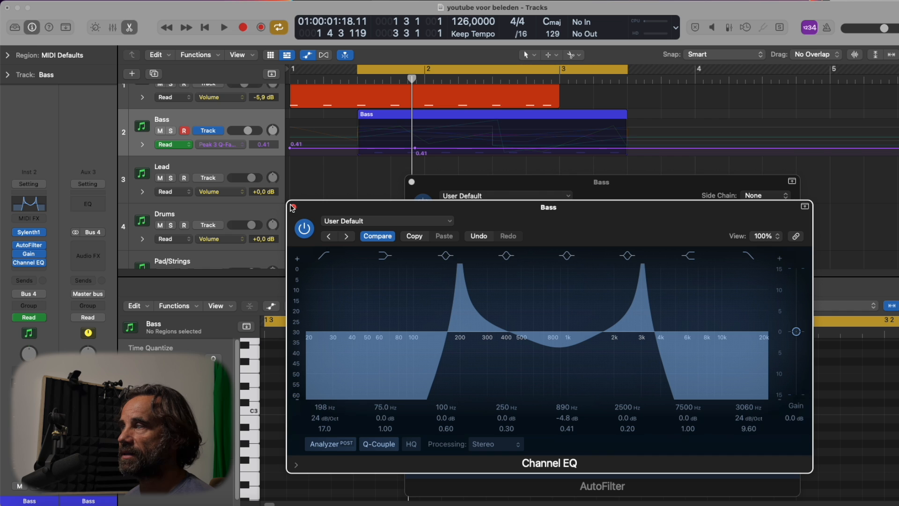
click(293, 207)
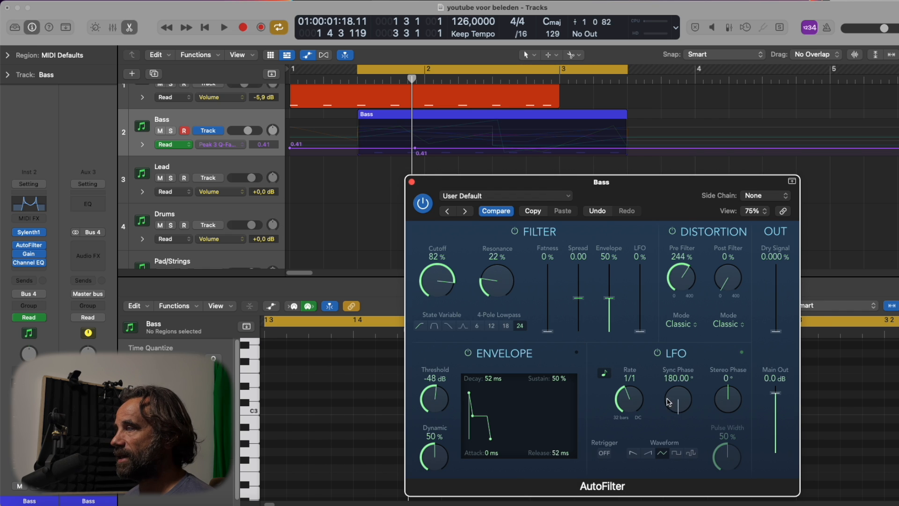
Step: Bring up the AutoFilter's LFO Rate as the automation parameter and set it to 1/1d during playback
click(632, 406)
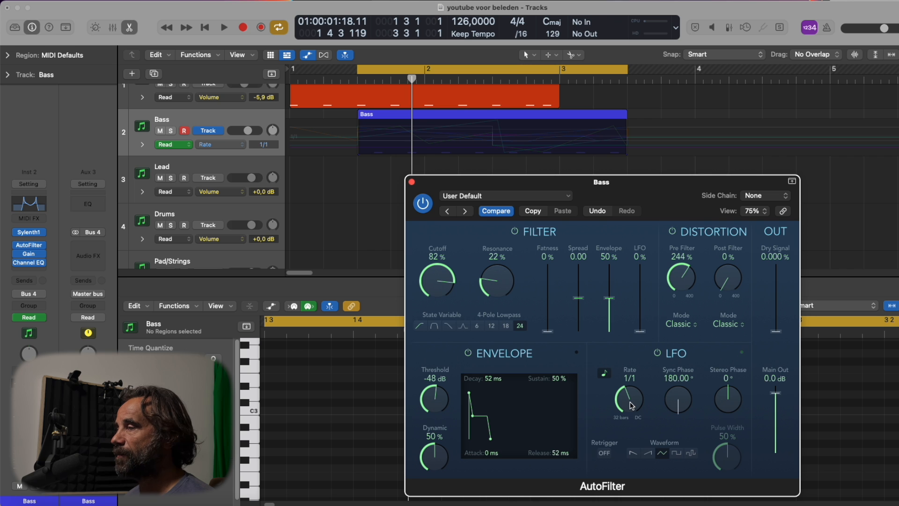
key(space)
mouse_move(631, 405)
mouse_down()
mouse_move(629, 377)
mouse_move(625, 405)
mouse_move(637, 397)
mouse_move(620, 415)
mouse_up()
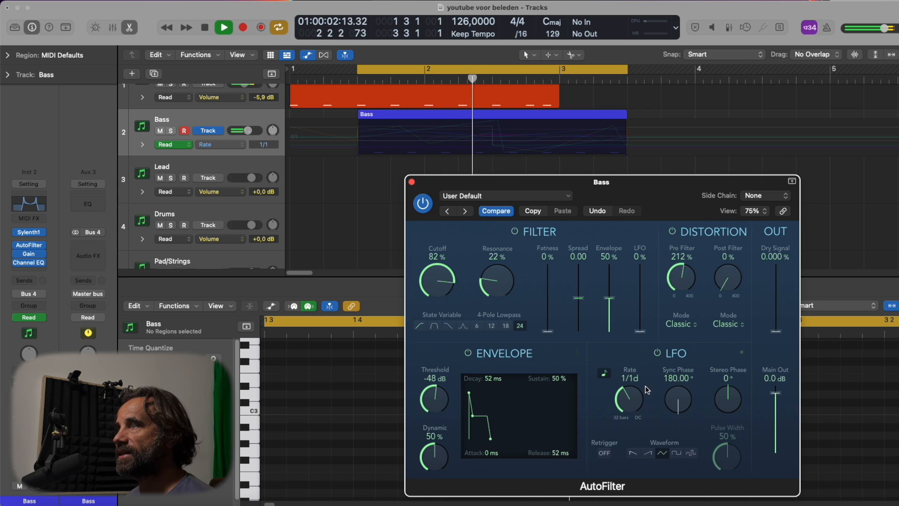
key(space)
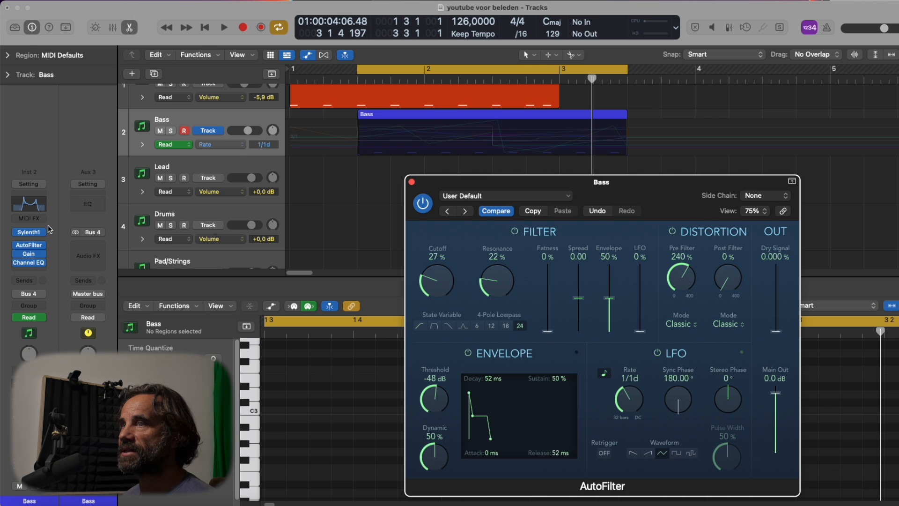
Step: Look through the Sylenth1 parameters that can be automated on the Bass track
click(240, 143)
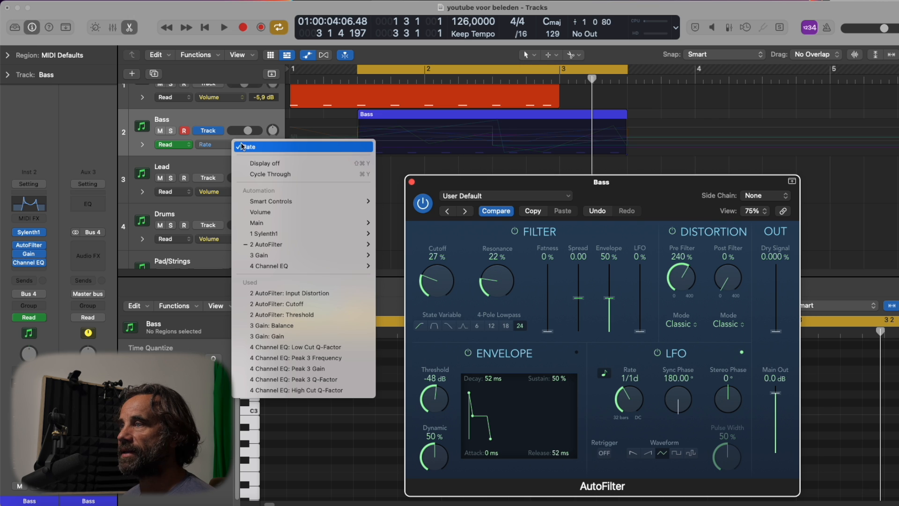
mouse_move(291, 246)
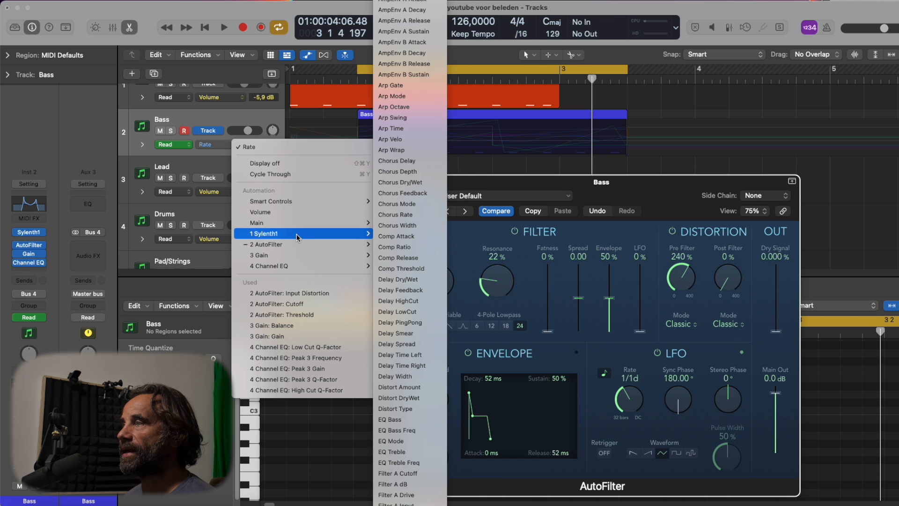
scroll(410, 389, down, 8)
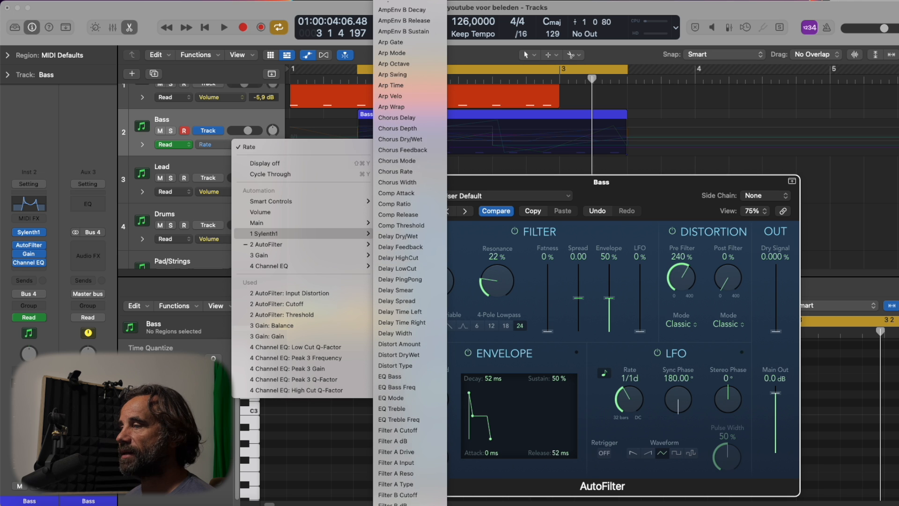
scroll(410, 389, down, 20)
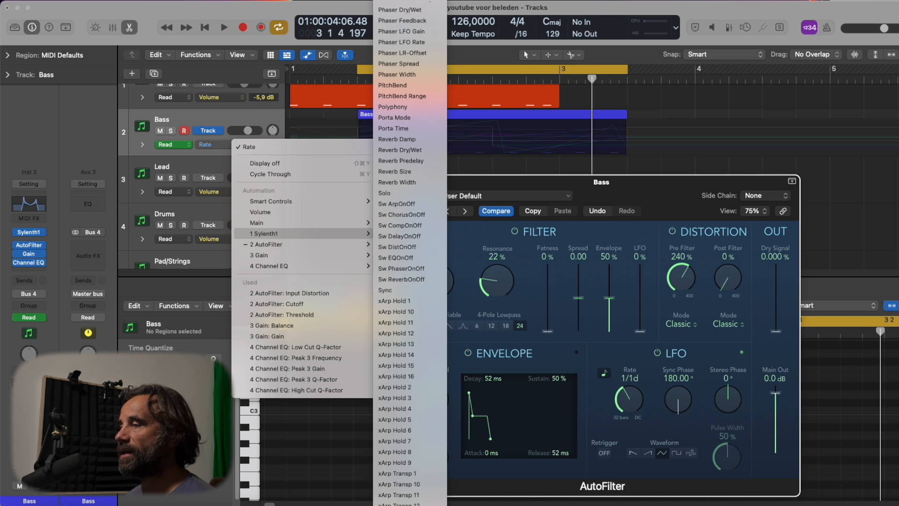
scroll(411, 253, up, 20)
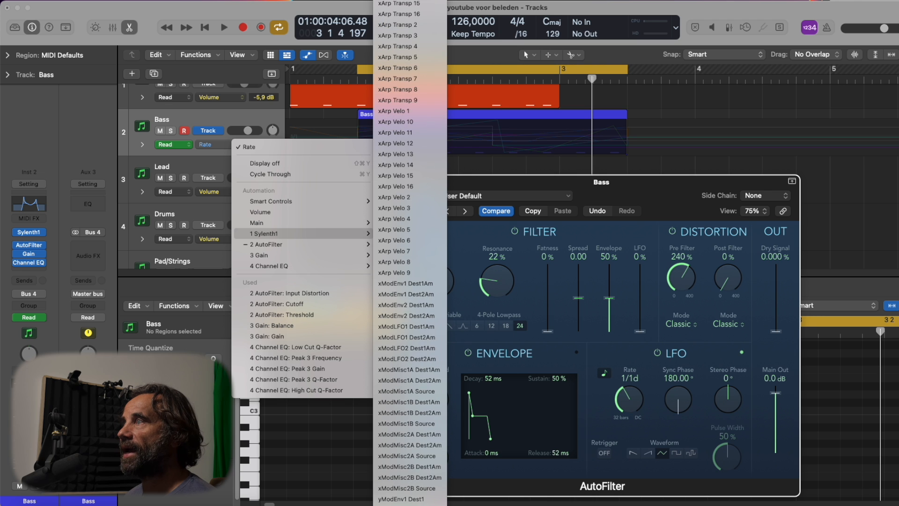
scroll(410, 253, up, 20)
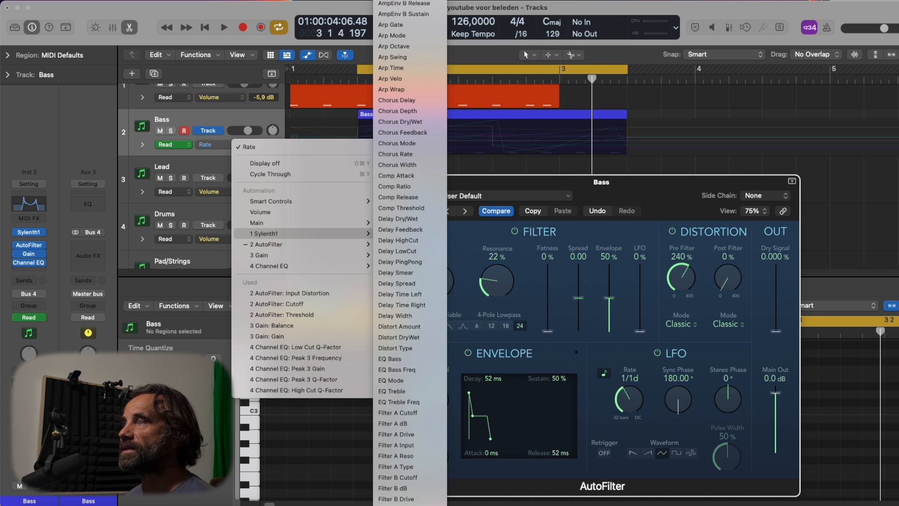
click(205, 258)
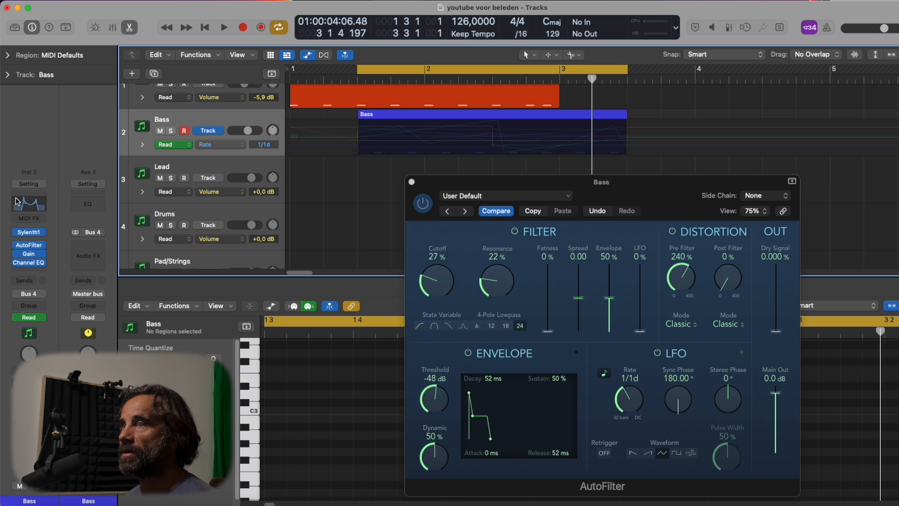
Step: Open the Bass track's Sylenth1 clear of the Bass region and move the playhead to the region's start
mouse_move(29, 236)
click(30, 236)
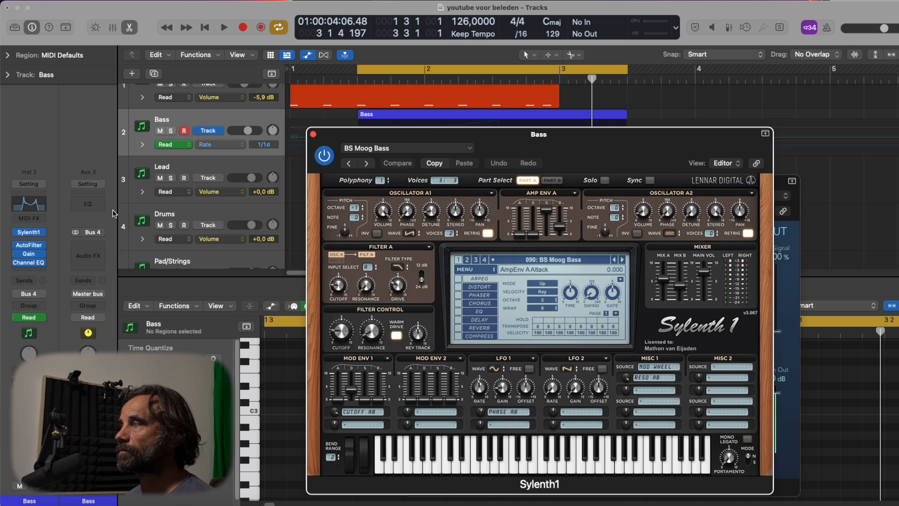
drag(555, 137, 574, 180)
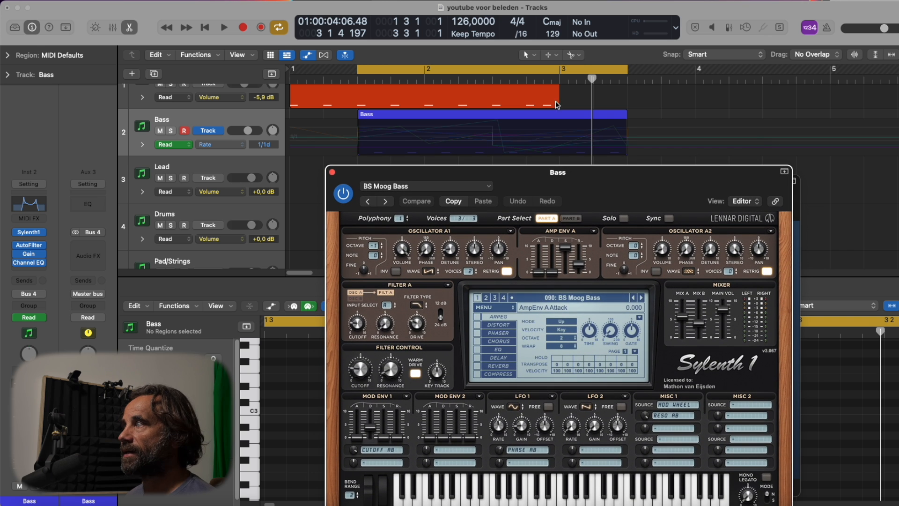
drag(601, 81, 358, 80)
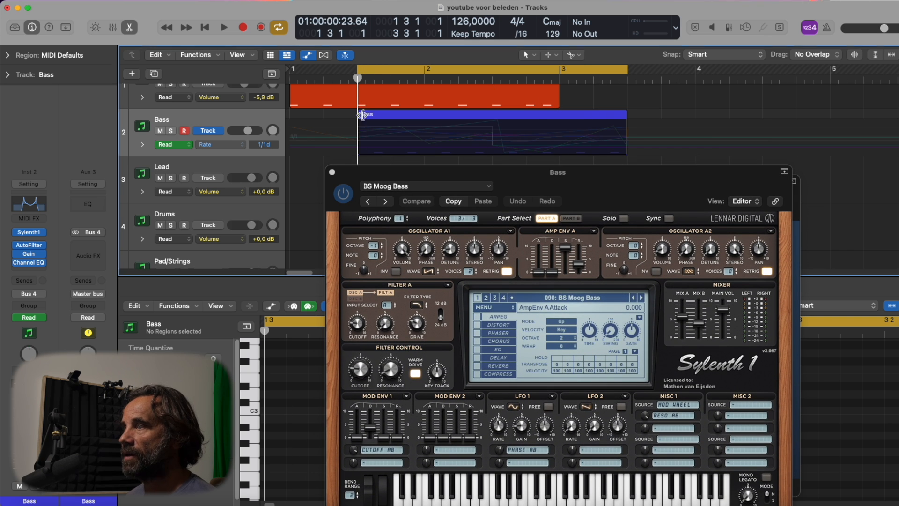
Step: Bring up Sylenth1's Filter A Cutoff as the Bass track's automation parameter and set it to 5.010
drag(354, 334, 363, 323)
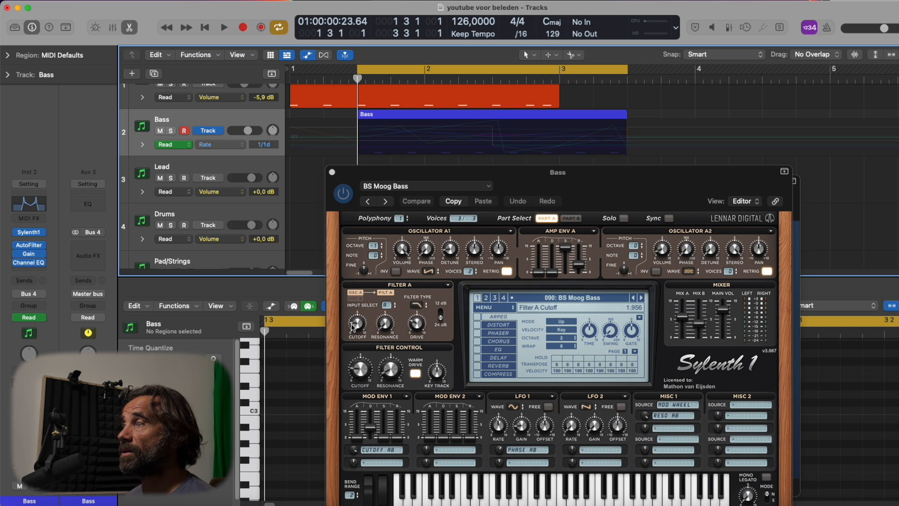
drag(356, 326, 354, 272)
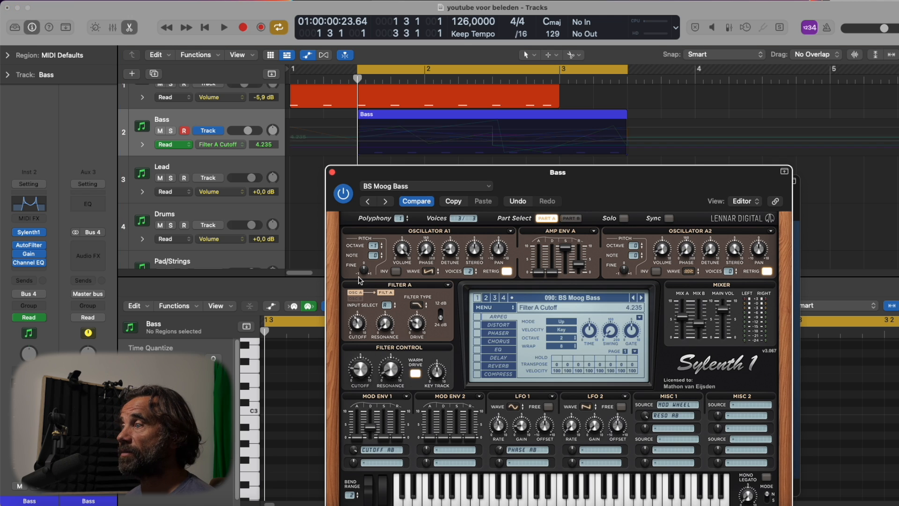
drag(342, 304, 358, 274)
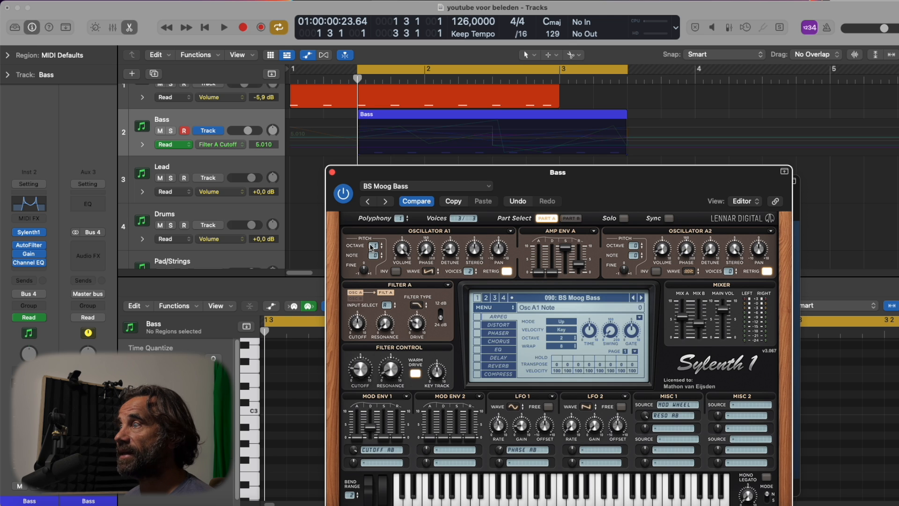
Step: Automate Filter A Cutoff to rise from 5.010 at the Bass region's start, dropping back to 5.010 at its end, and play it back
click(359, 141)
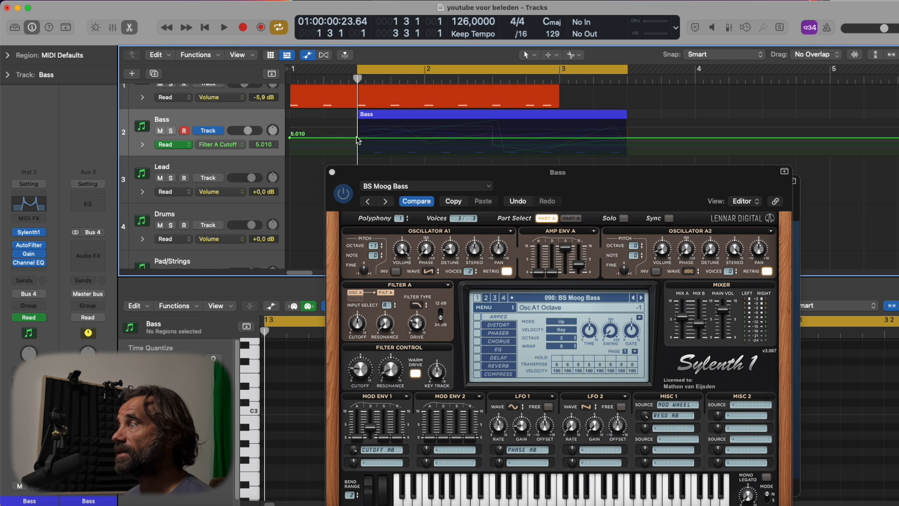
click(628, 139)
drag(619, 139, 618, 124)
key(space)
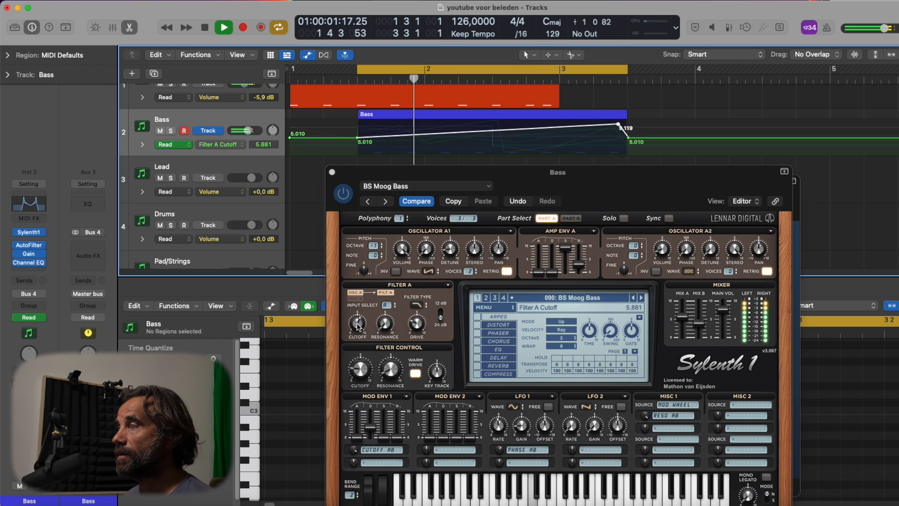
key(space)
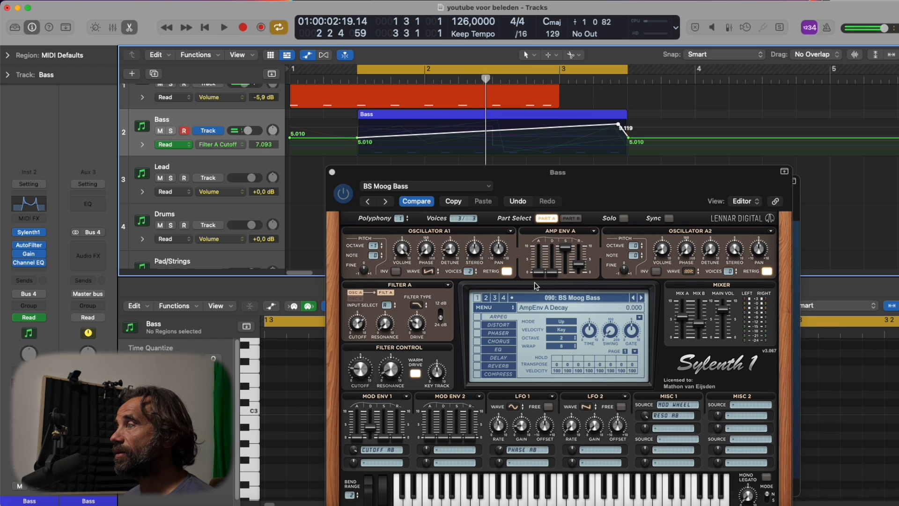
Step: Set Sylenth1's Amp Env A Attack to 3.181 and add automation points for it at the Bass region's start and end
drag(539, 272, 538, 241)
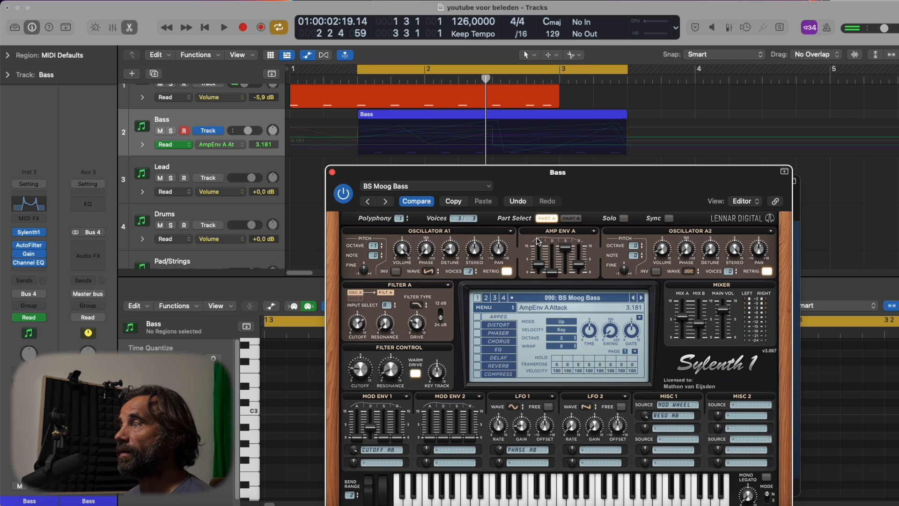
click(357, 147)
click(357, 148)
click(628, 145)
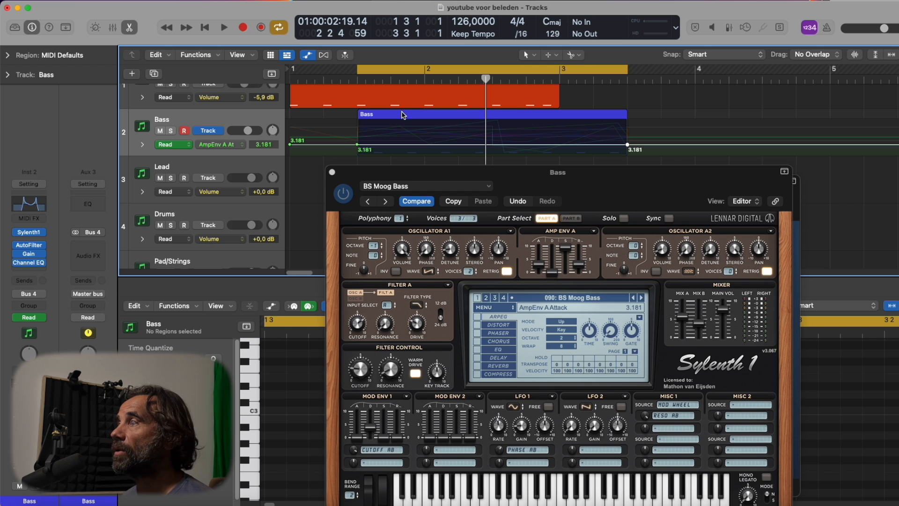
Step: Lower the Attack automation to 0.000 around the start of bar 2, raise it to 10.000 mid-bar 2, and play it back
drag(390, 120, 413, 164)
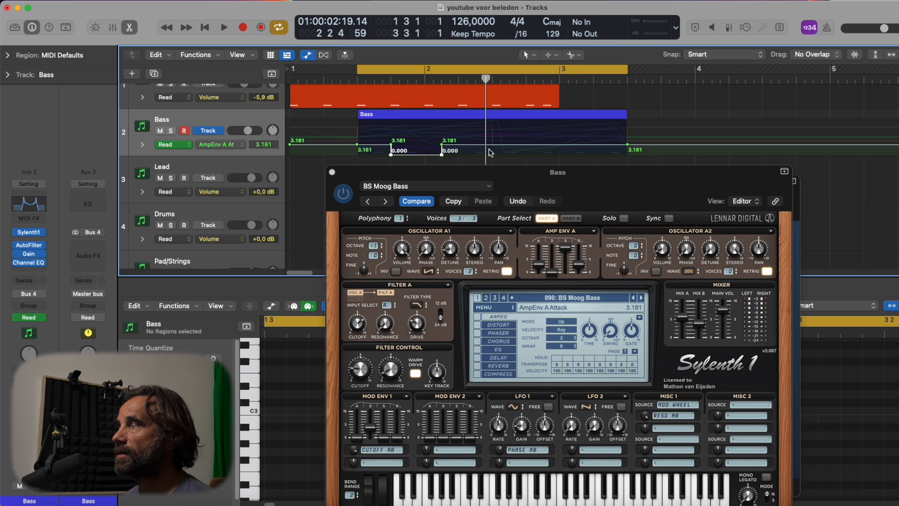
drag(490, 146, 500, 121)
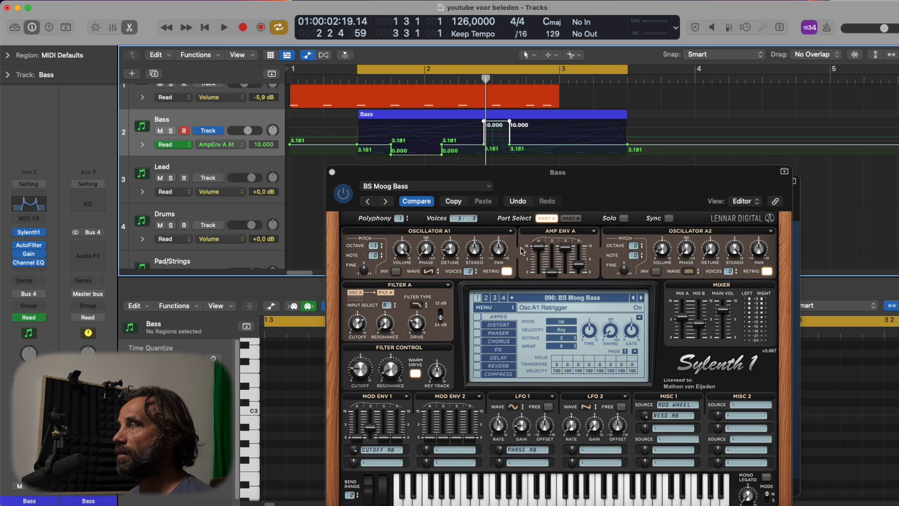
key(space)
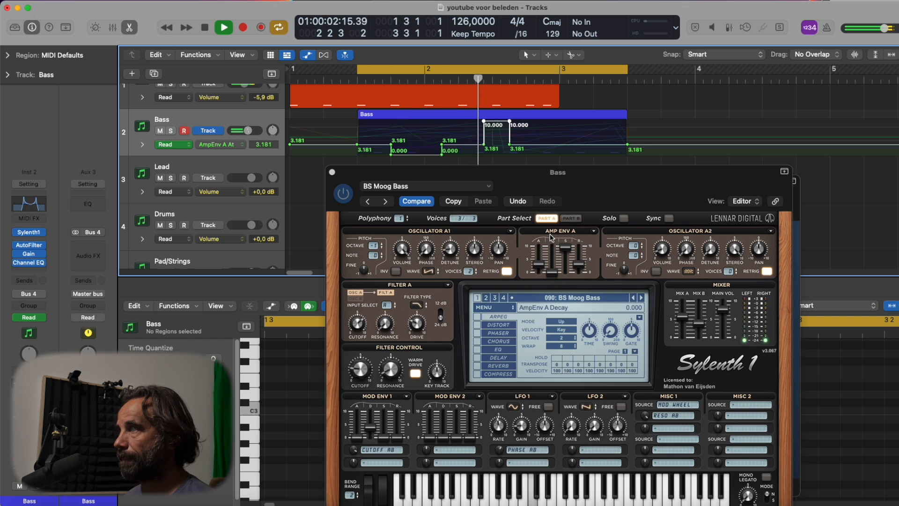
key(space)
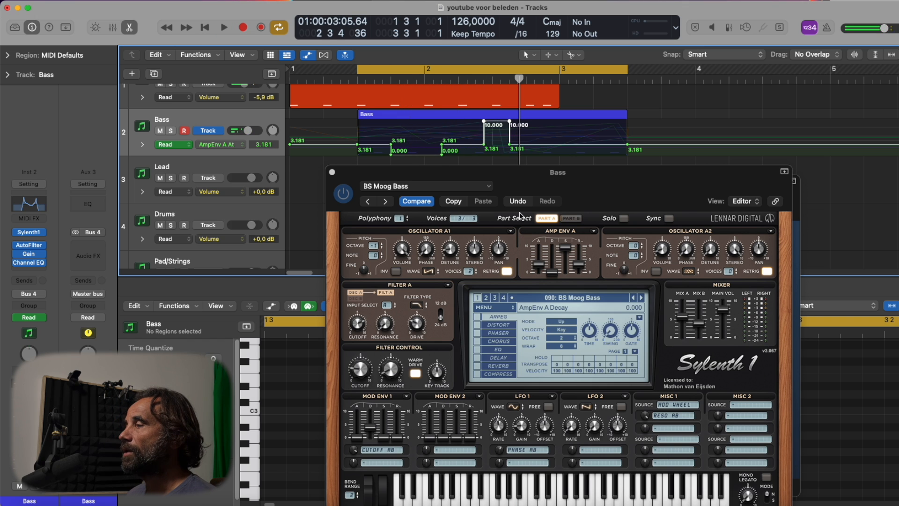